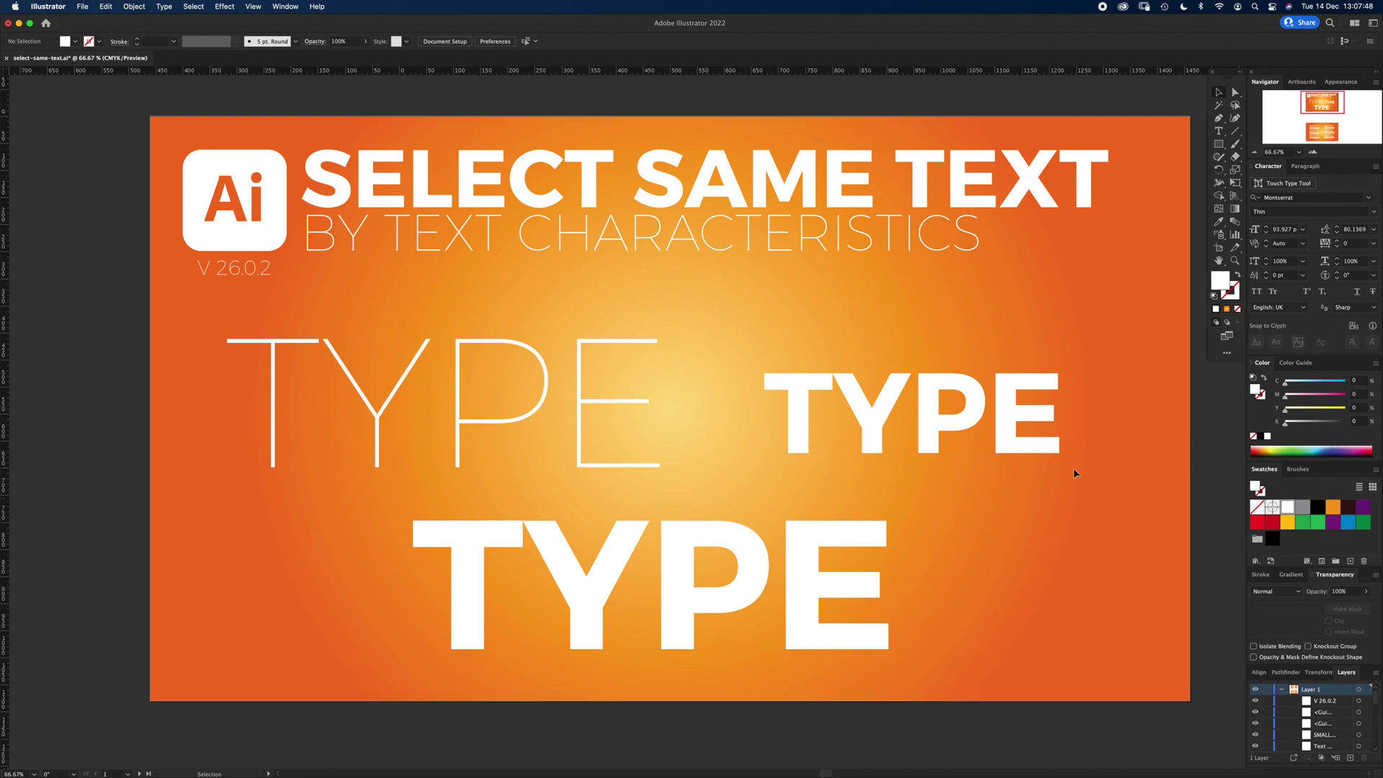
# Add and then delete two test texts: point text 'asdfasdf' and a text box 'asdfasdfasdfasdf'.
pyautogui.press('t')
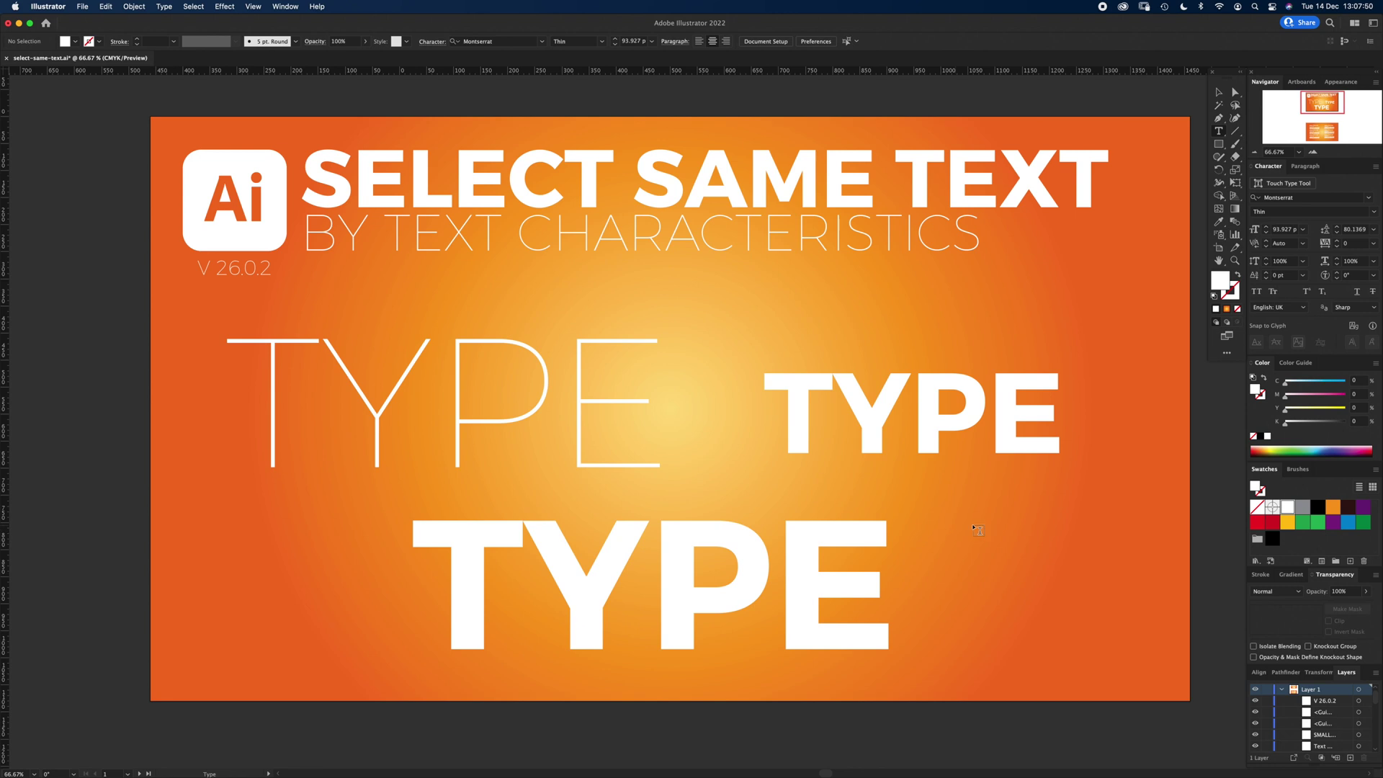
pyautogui.click(977, 532)
pyautogui.write('asdfasdf')
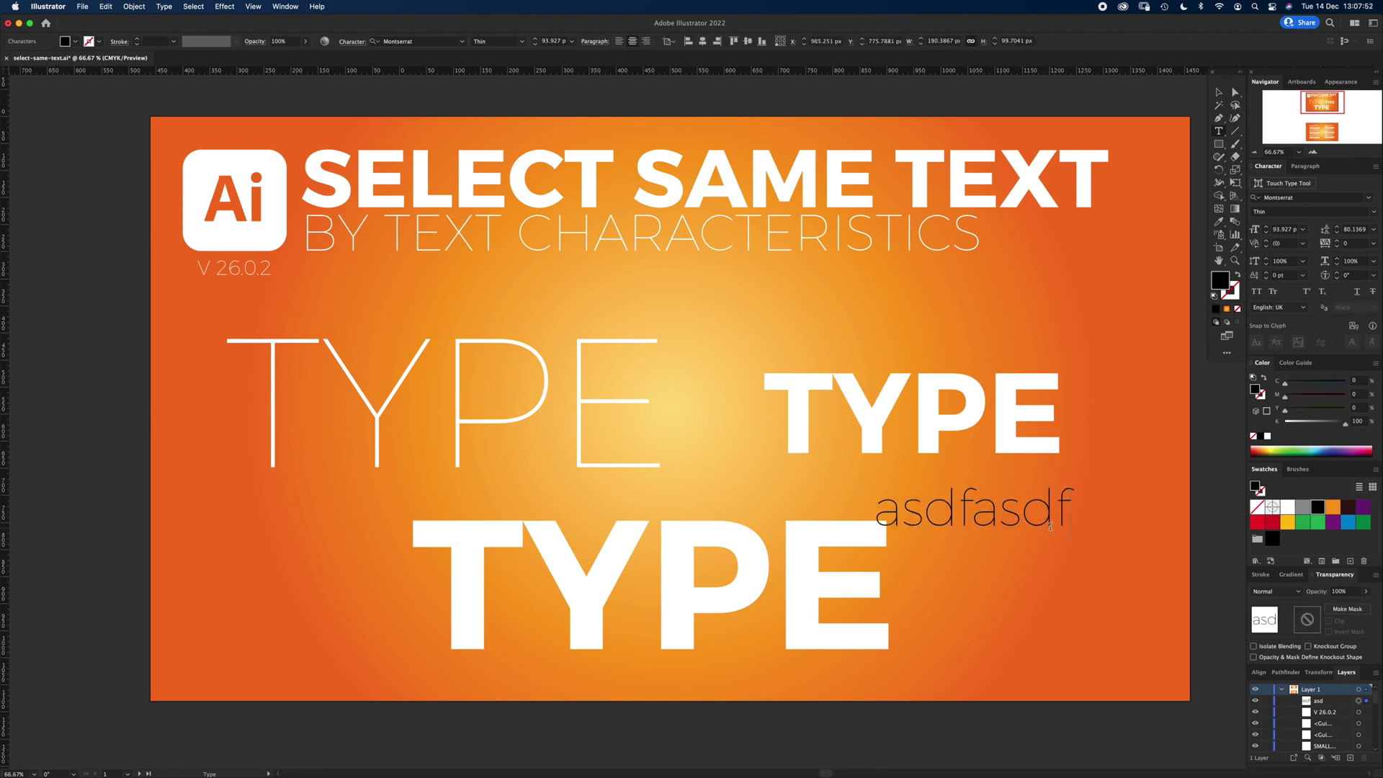
pyautogui.press('Escape')
pyautogui.press('t')
pyautogui.press('Delete')
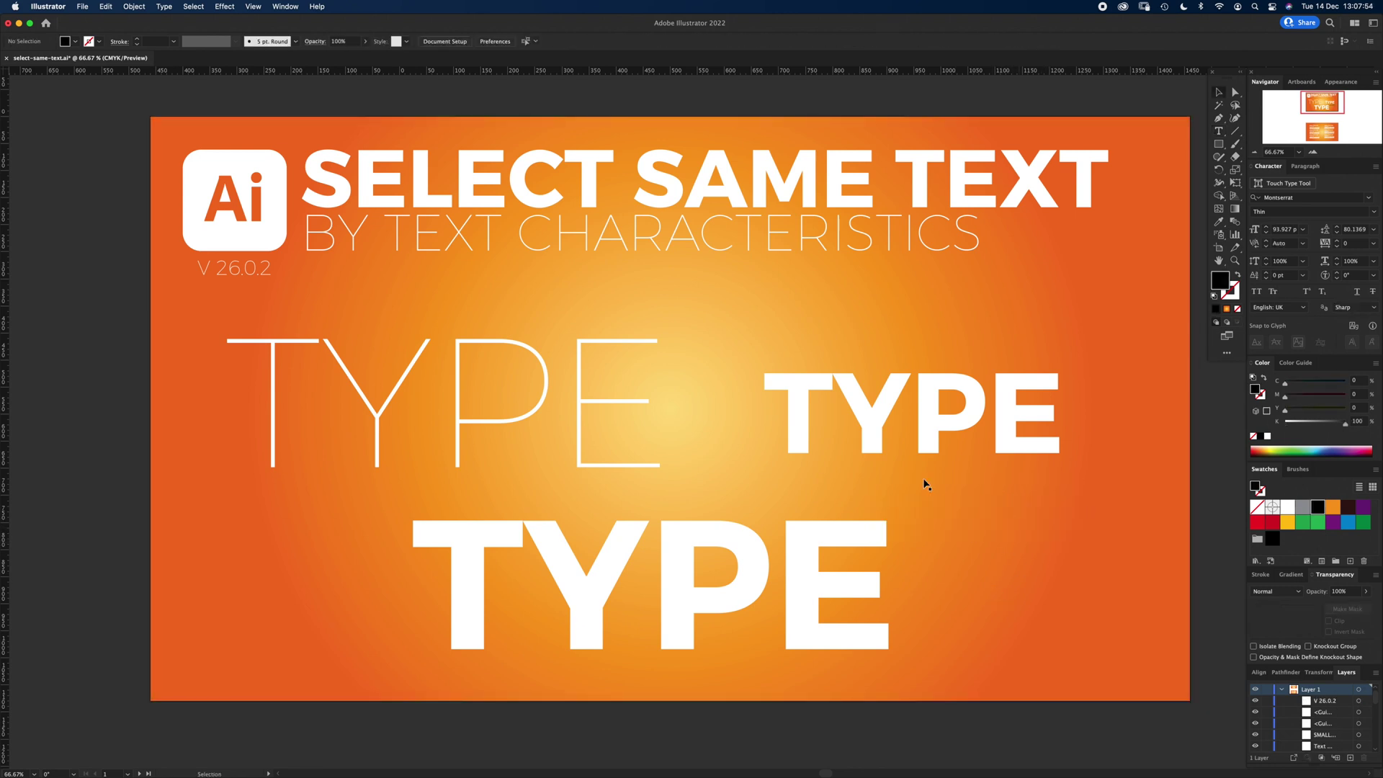
pyautogui.moveTo(925, 503); pyautogui.dragTo(1151, 640)
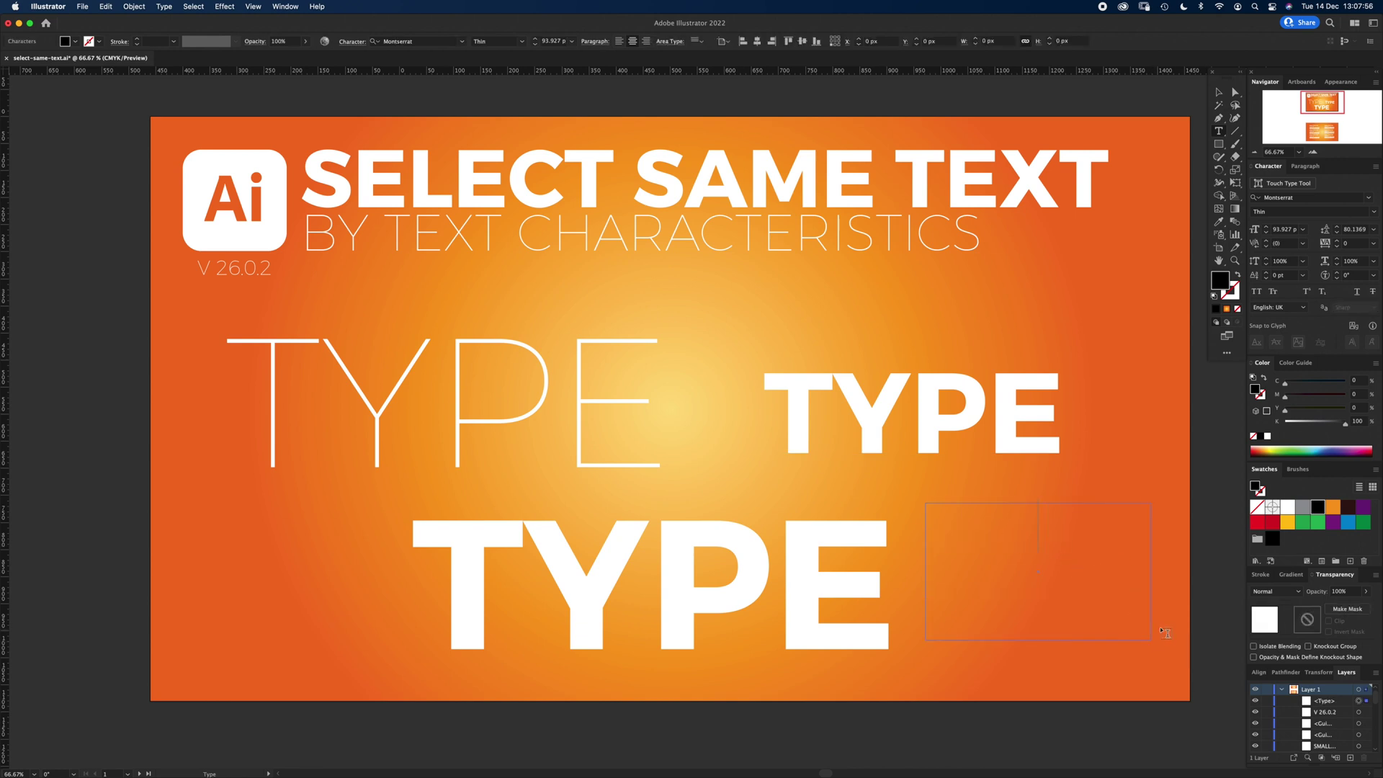
pyautogui.write('asdfasdfasdfasdf')
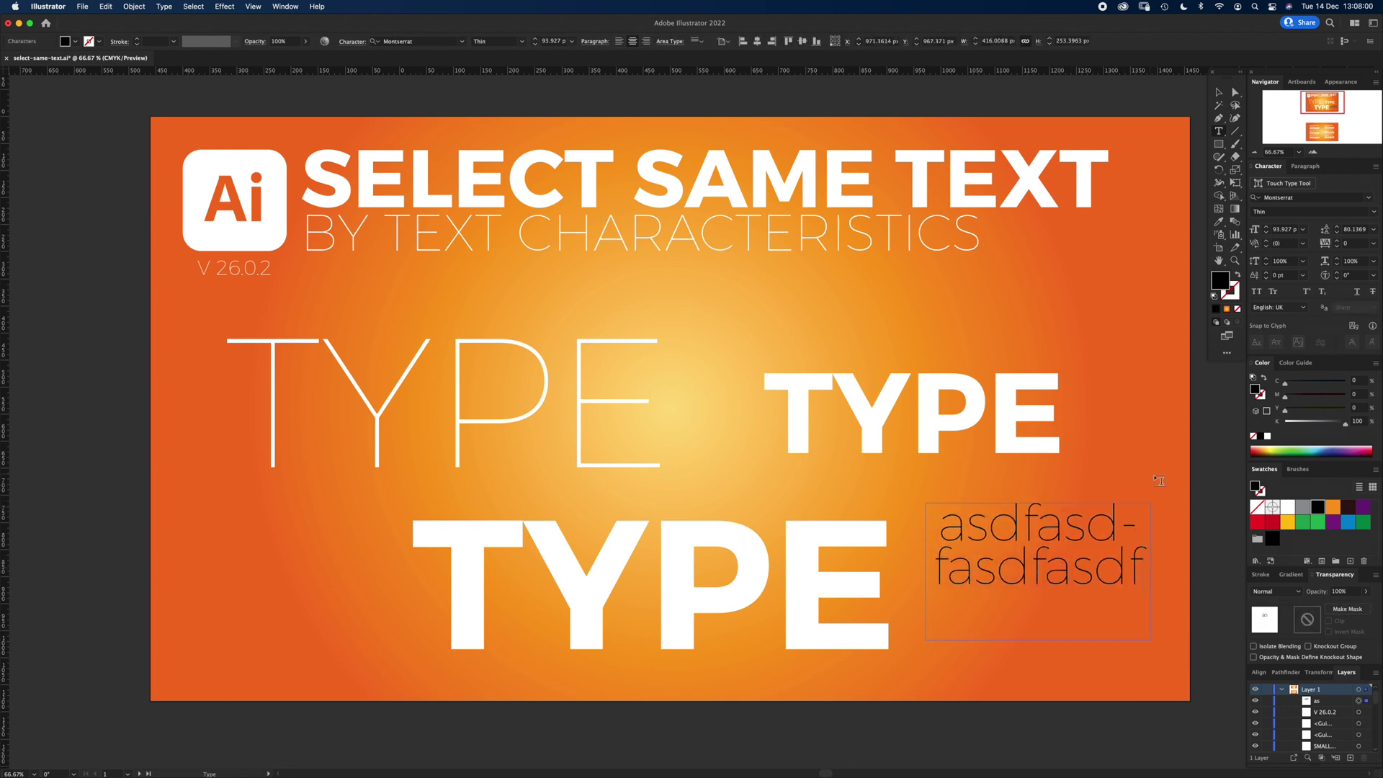
pyautogui.press('Escape')
pyautogui.press('Delete')
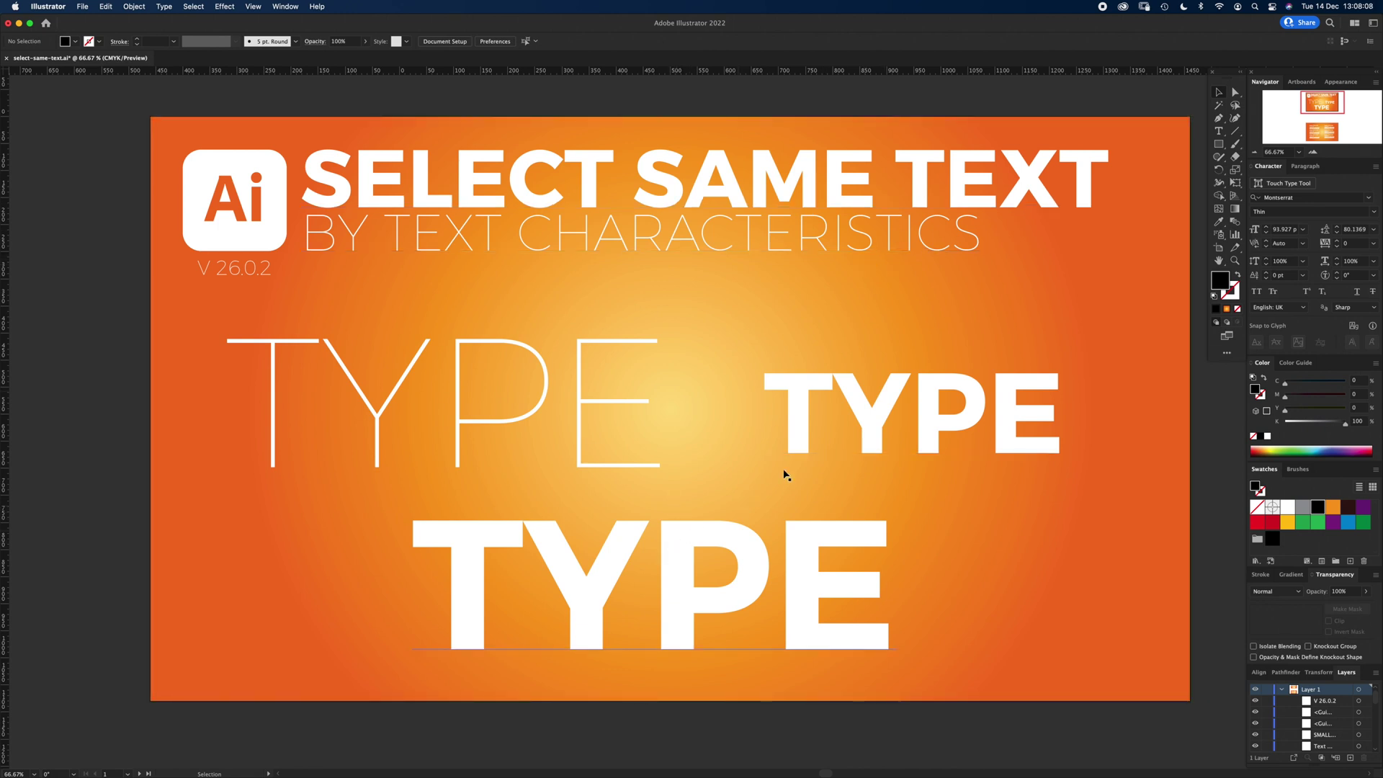
# From the bold TYPE, select all text with the same Montserrat font family and inspect both artboards.
pyautogui.click(803, 427)
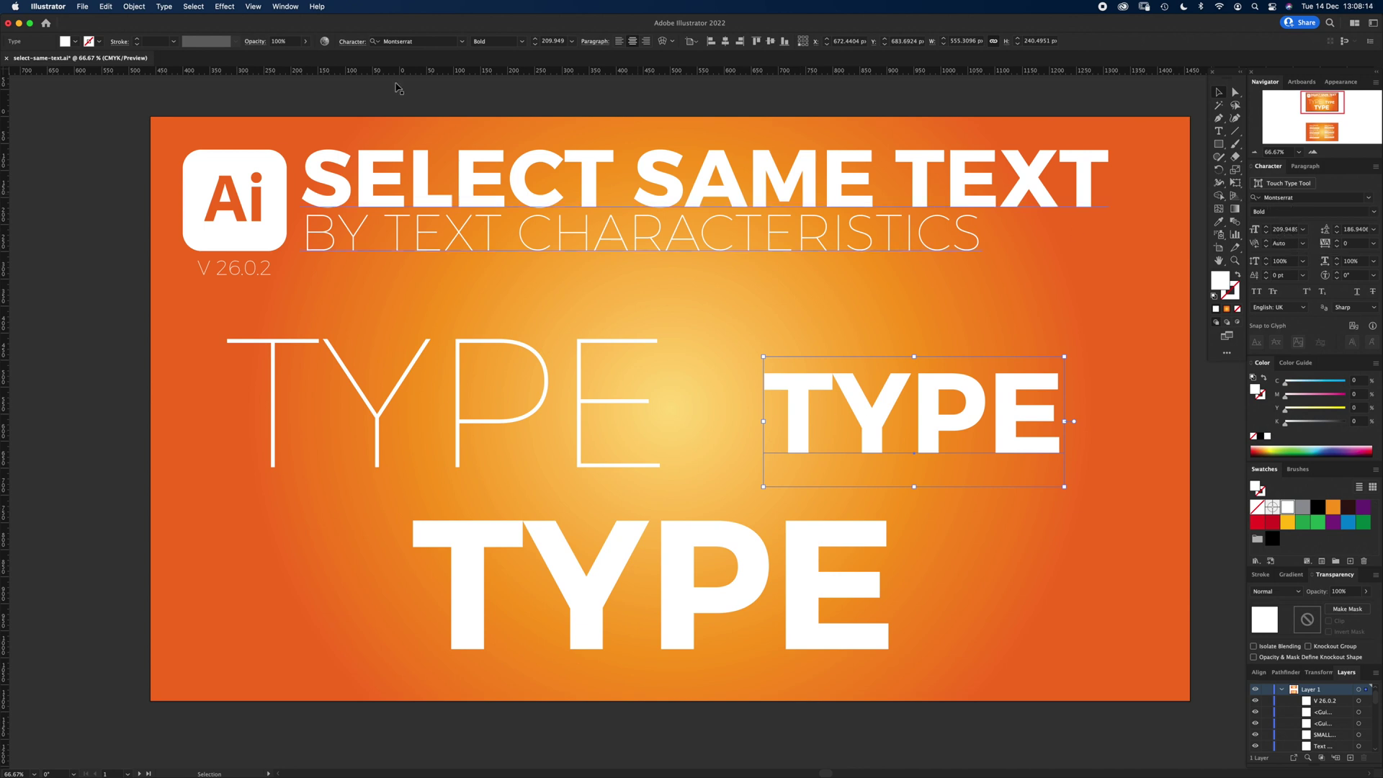
pyautogui.click(195, 7)
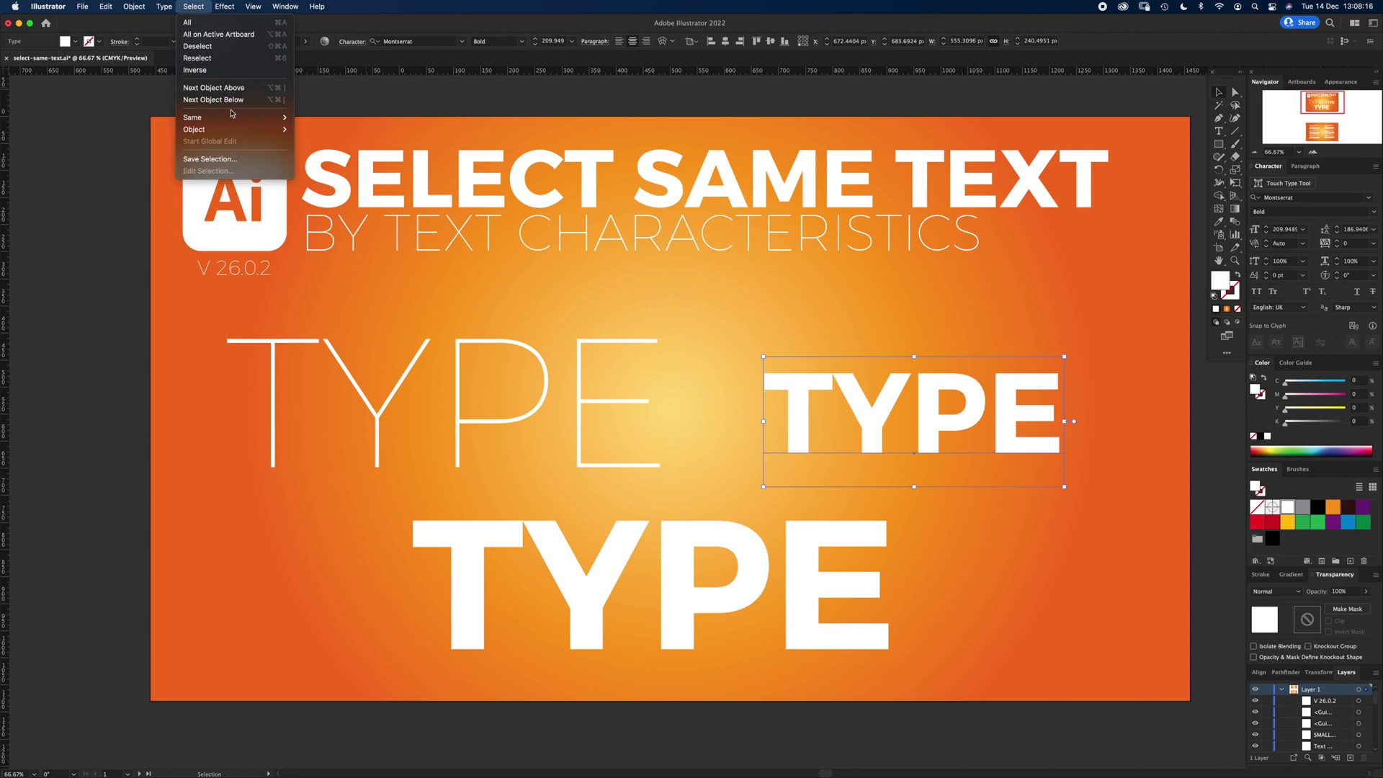
pyautogui.moveTo(235, 119)
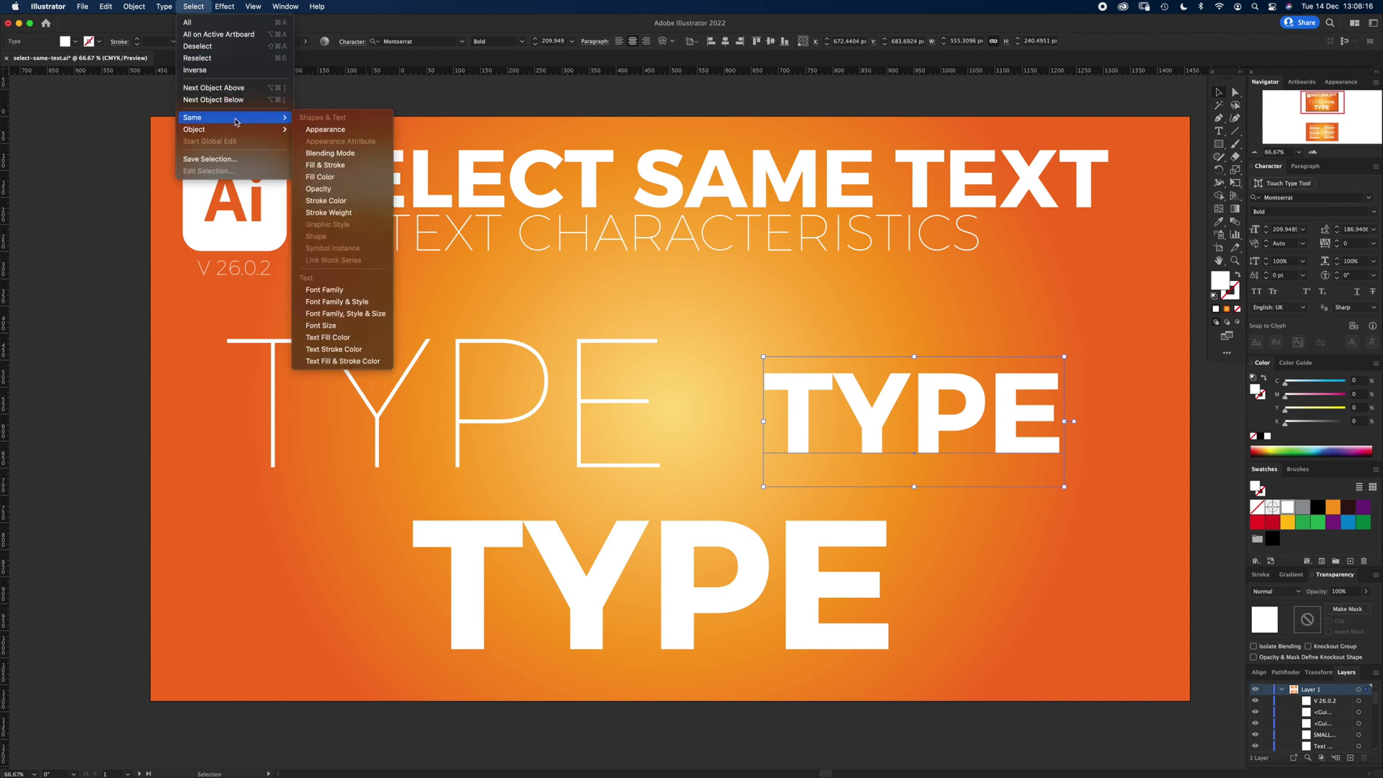
pyautogui.click(339, 291)
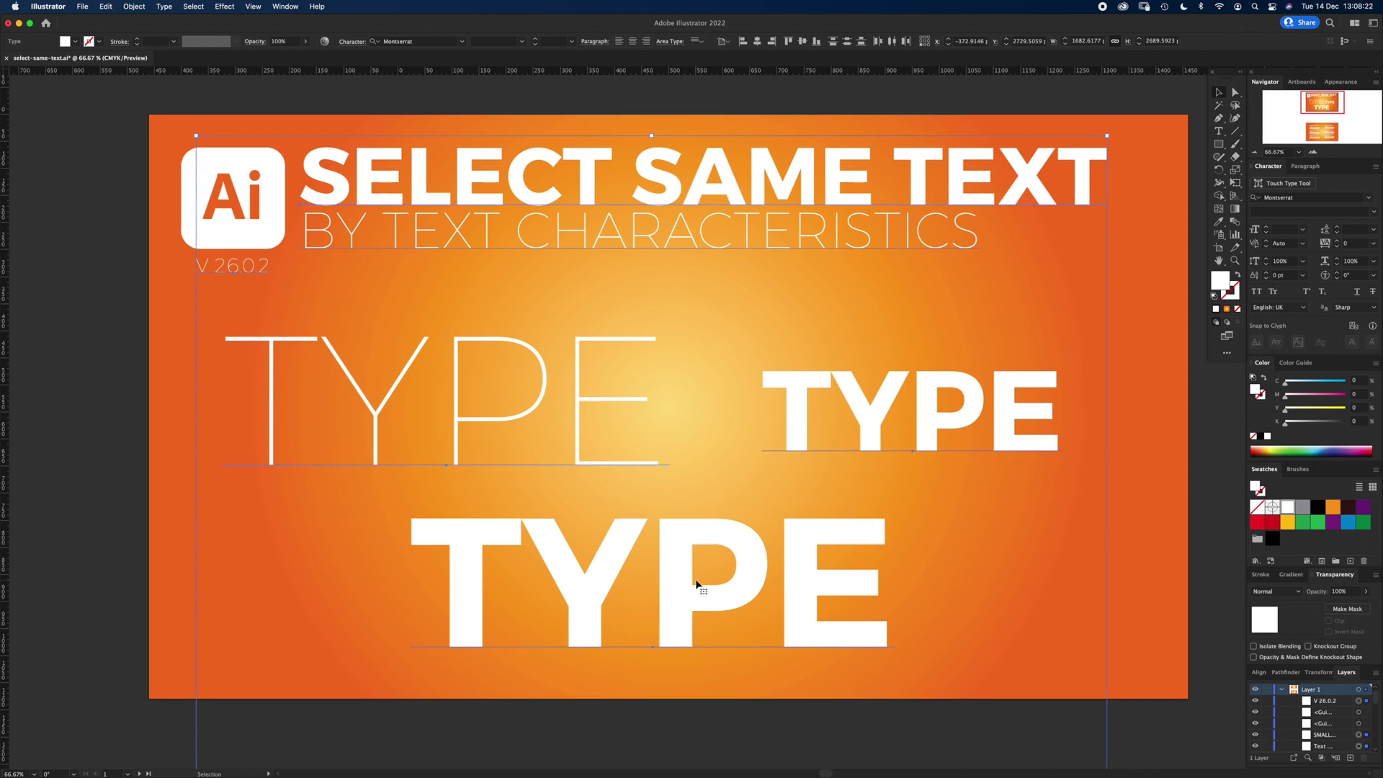
pyautogui.scroll(-10, 696, 584)
pyautogui.scroll(-4, 696, 582)
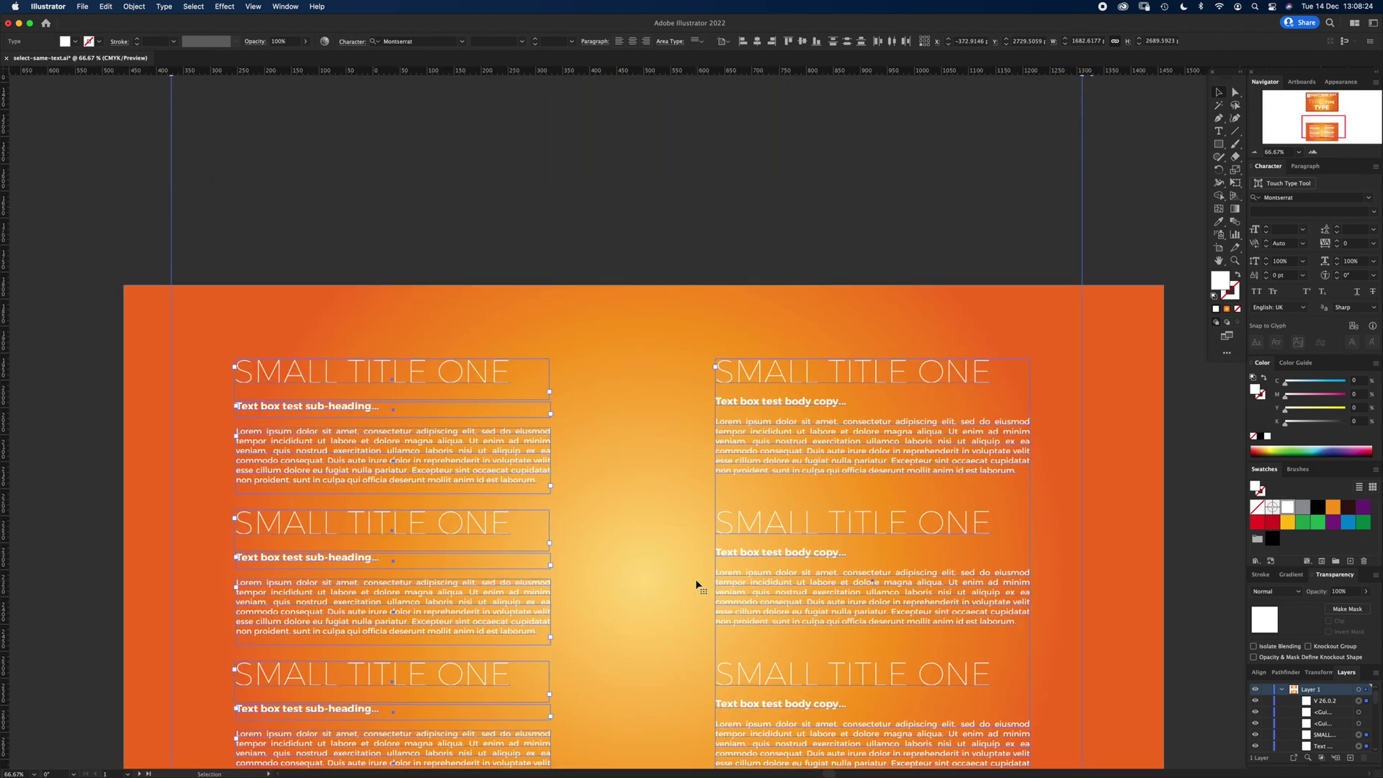
pyautogui.scroll(-2, 696, 582)
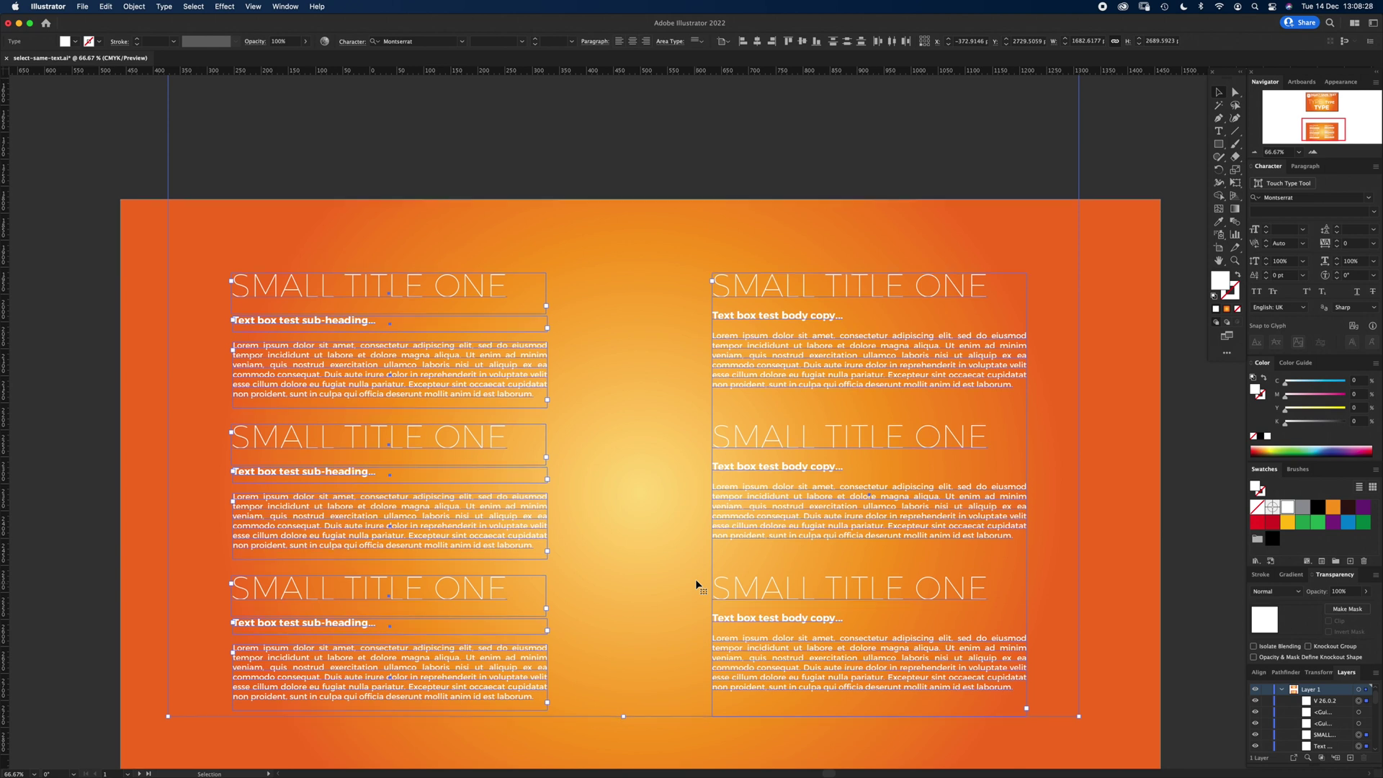
pyautogui.scroll(20, 694, 578)
pyautogui.scroll(2, 695, 578)
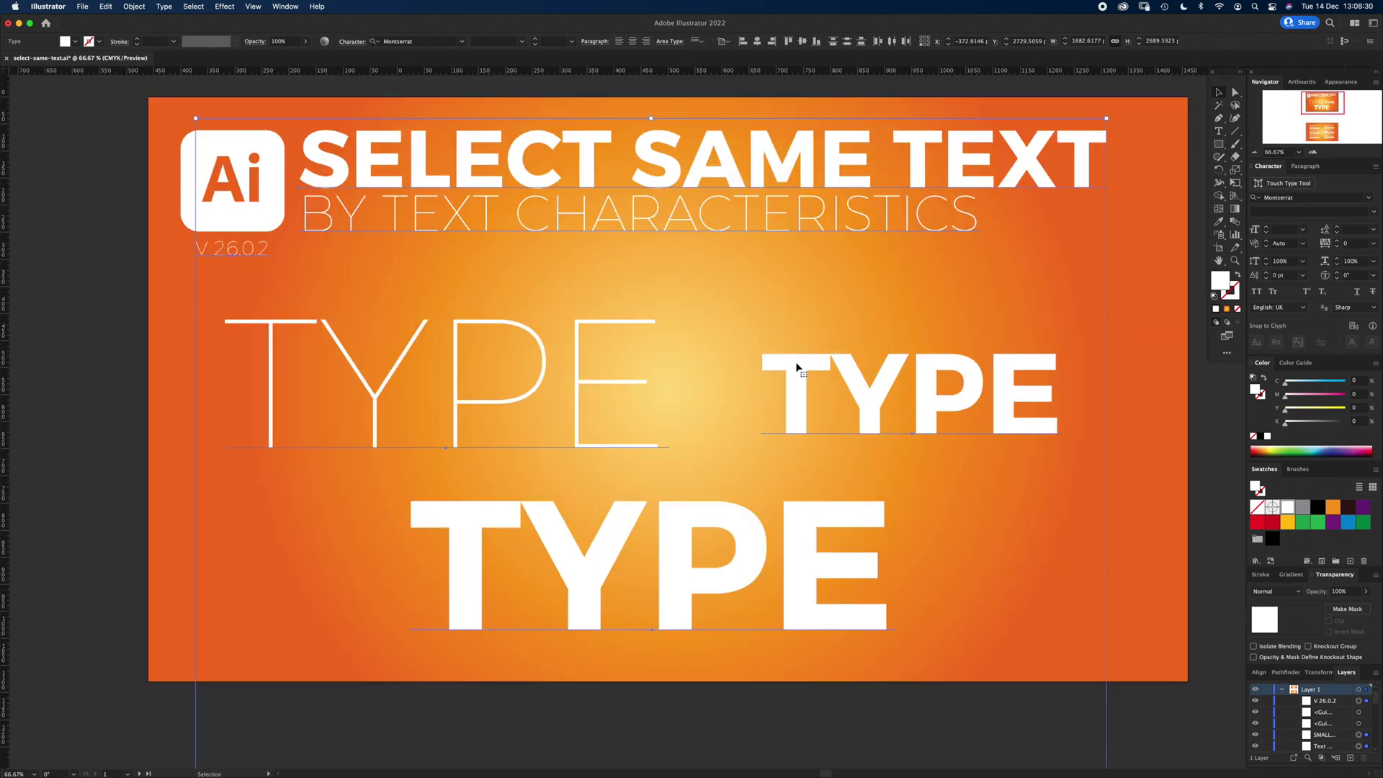
# Reselect the right bold TYPE, select Same Font Family & Style, and scroll to check the Montserrat Bold matches.
pyautogui.click(834, 330)
pyautogui.click(855, 381)
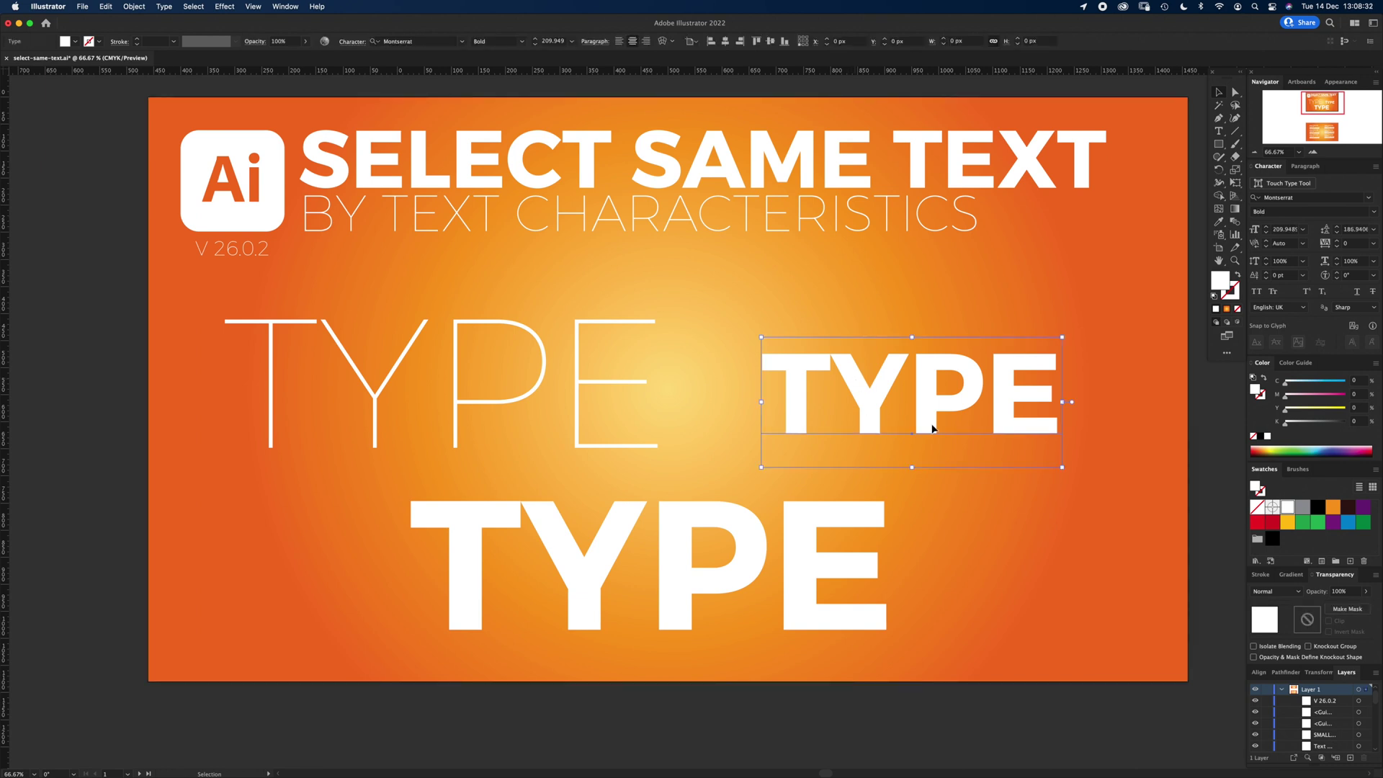
pyautogui.click(193, 7)
pyautogui.moveTo(223, 116)
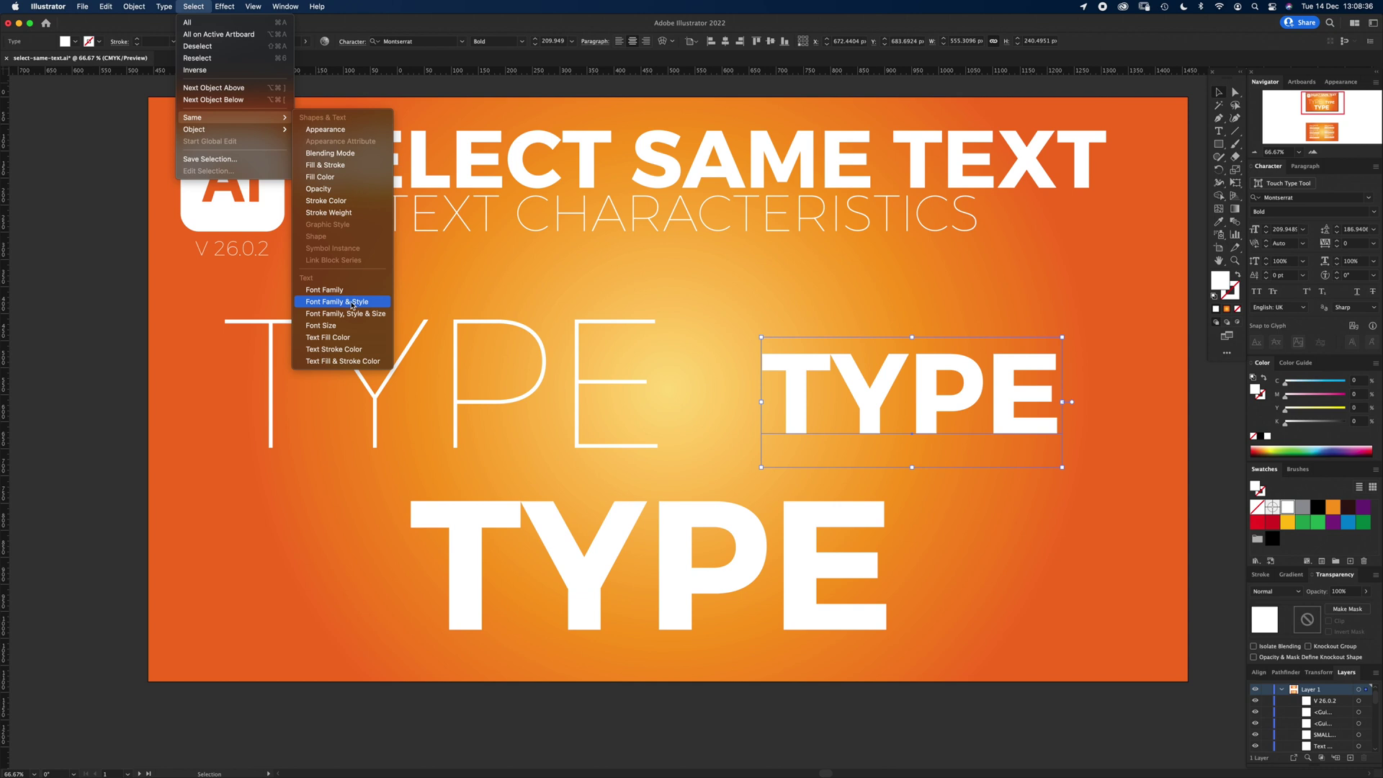
pyautogui.click(353, 303)
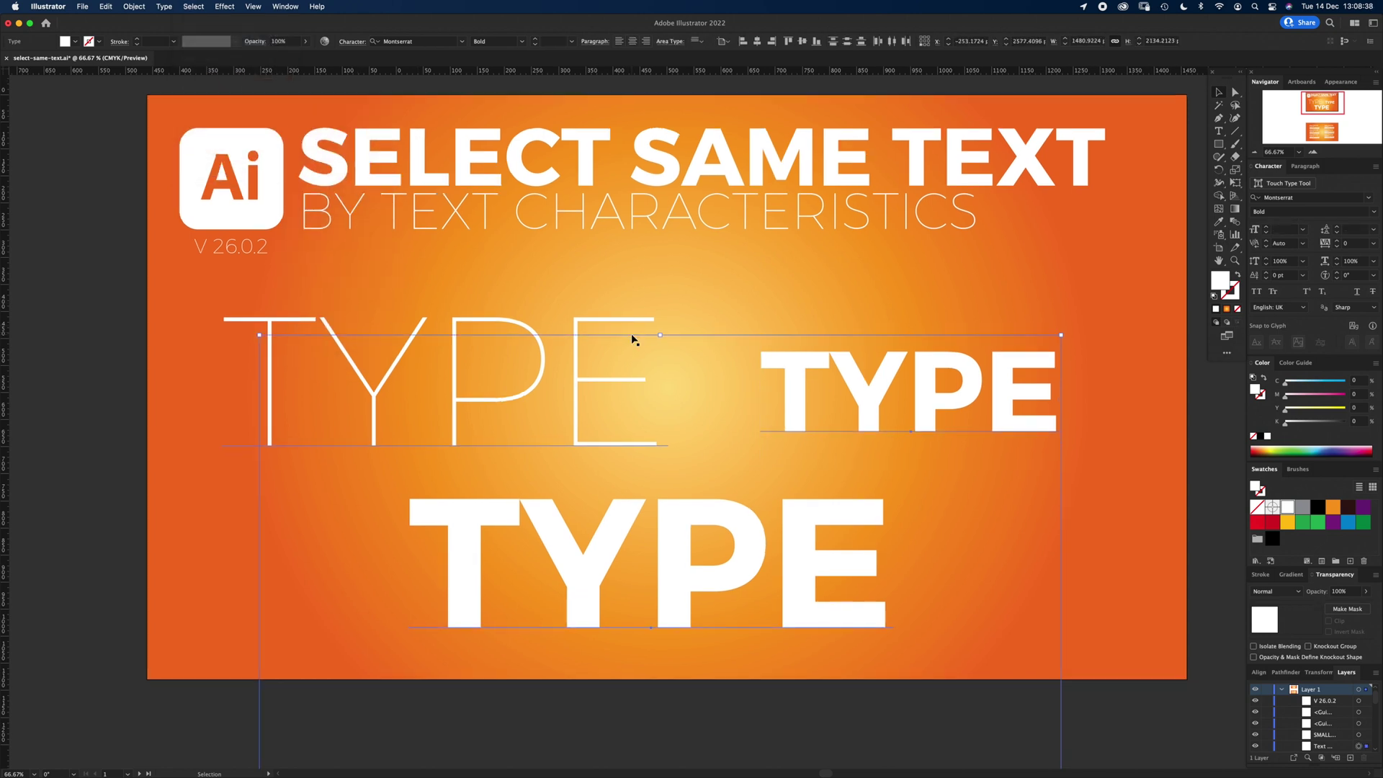
pyautogui.scroll(-3, 633, 339)
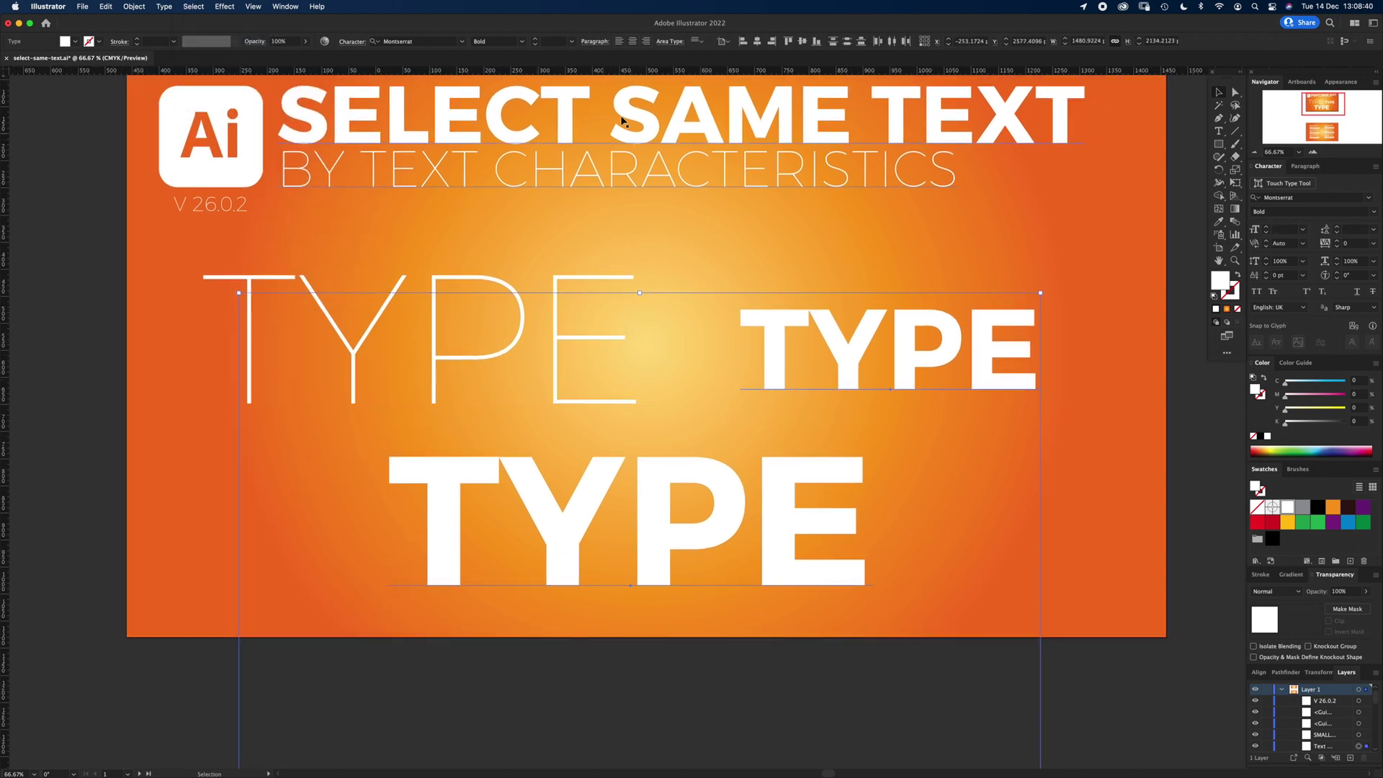
pyautogui.scroll(-15, 648, 222)
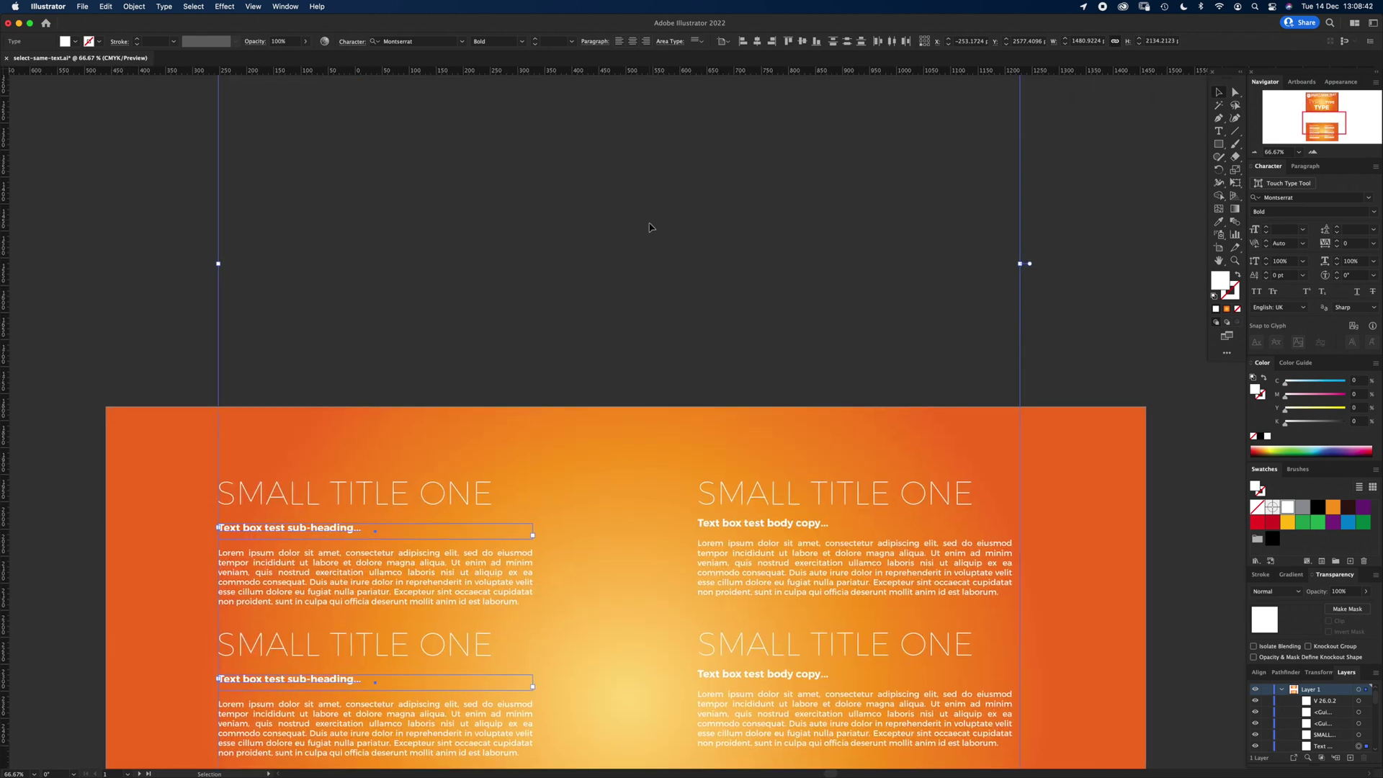
pyautogui.scroll(-2, 649, 226)
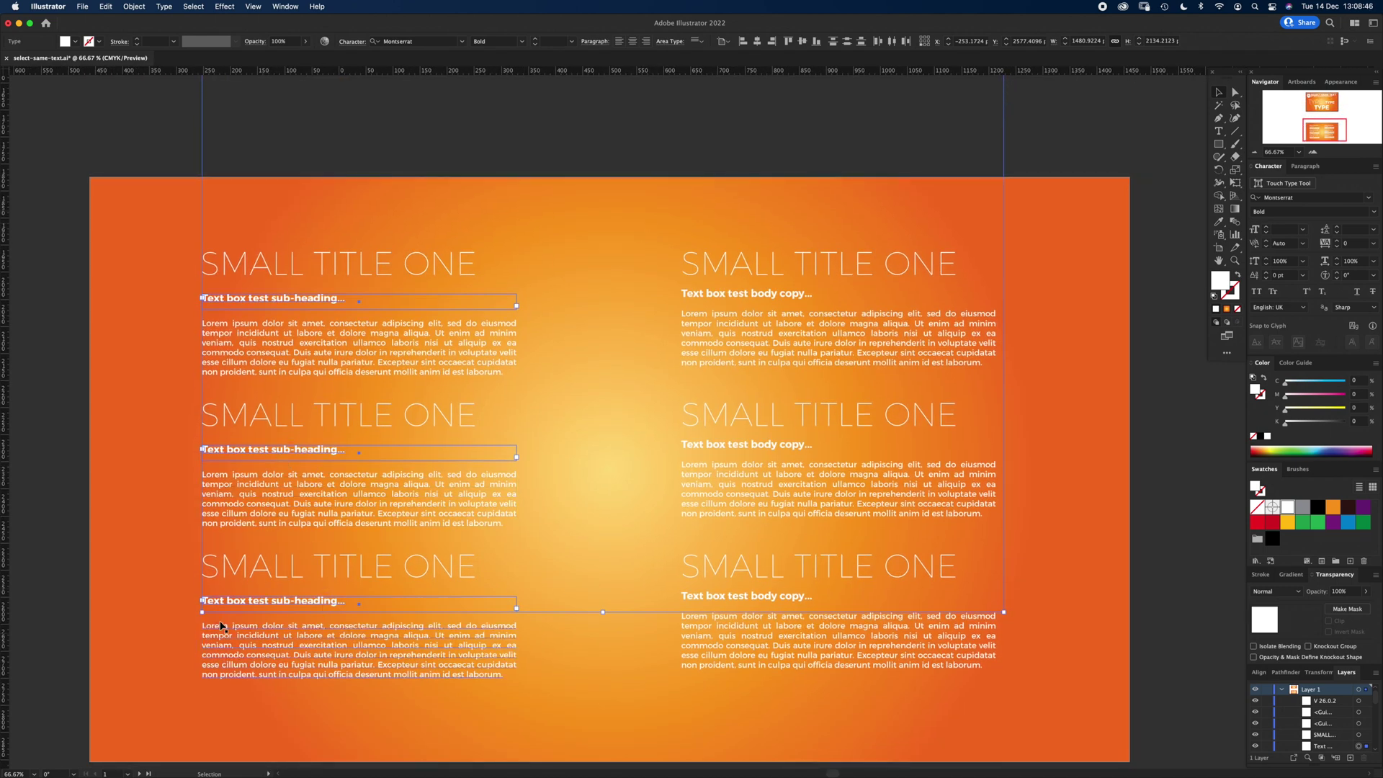
pyautogui.scroll(15, 546, 395)
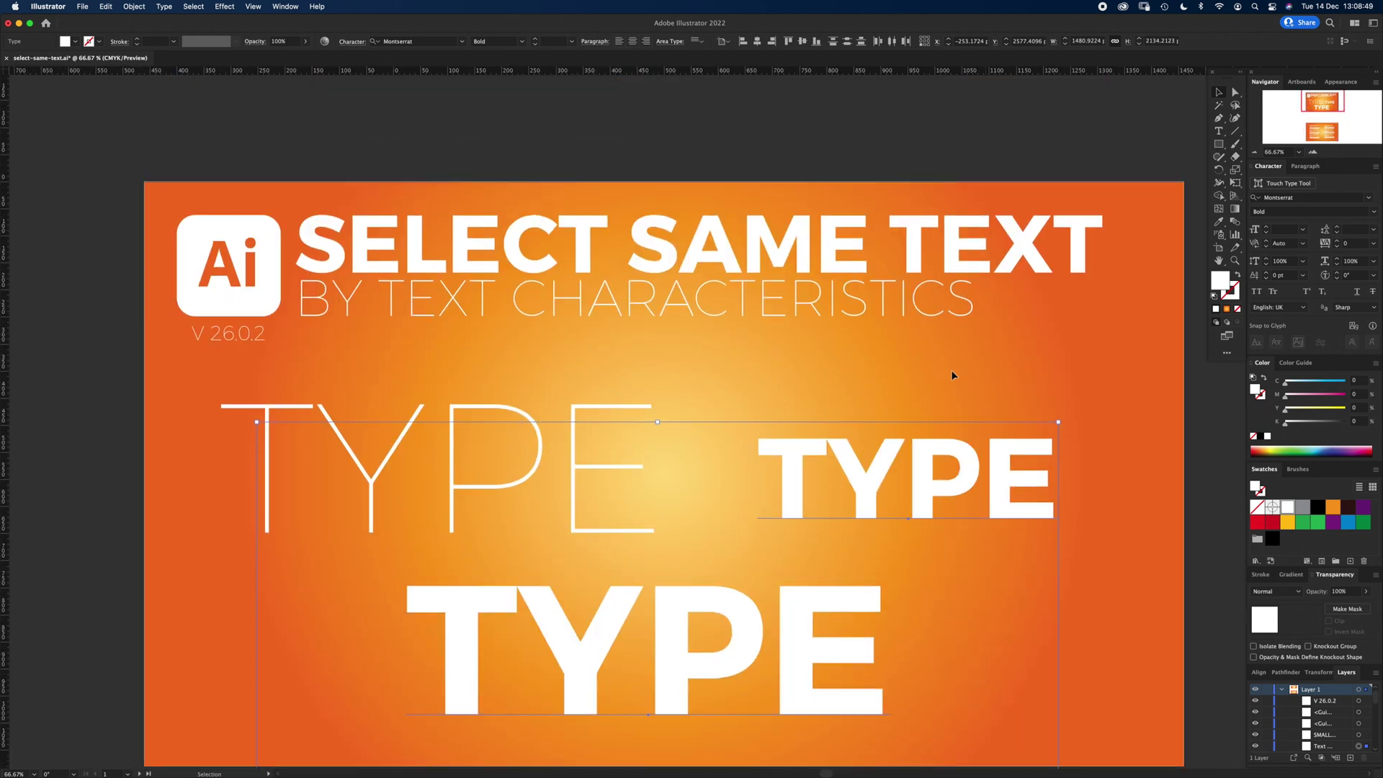
pyautogui.click(892, 470)
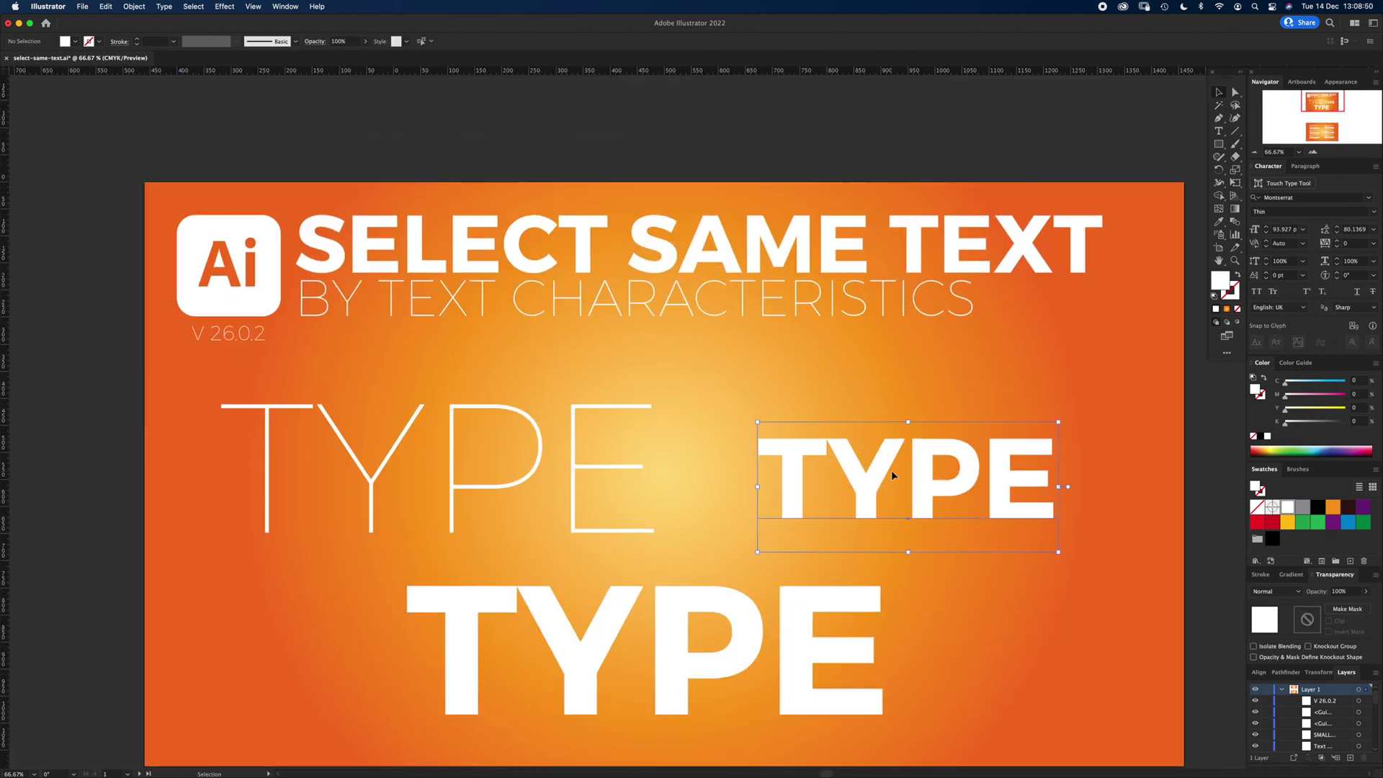
pyautogui.click(192, 7)
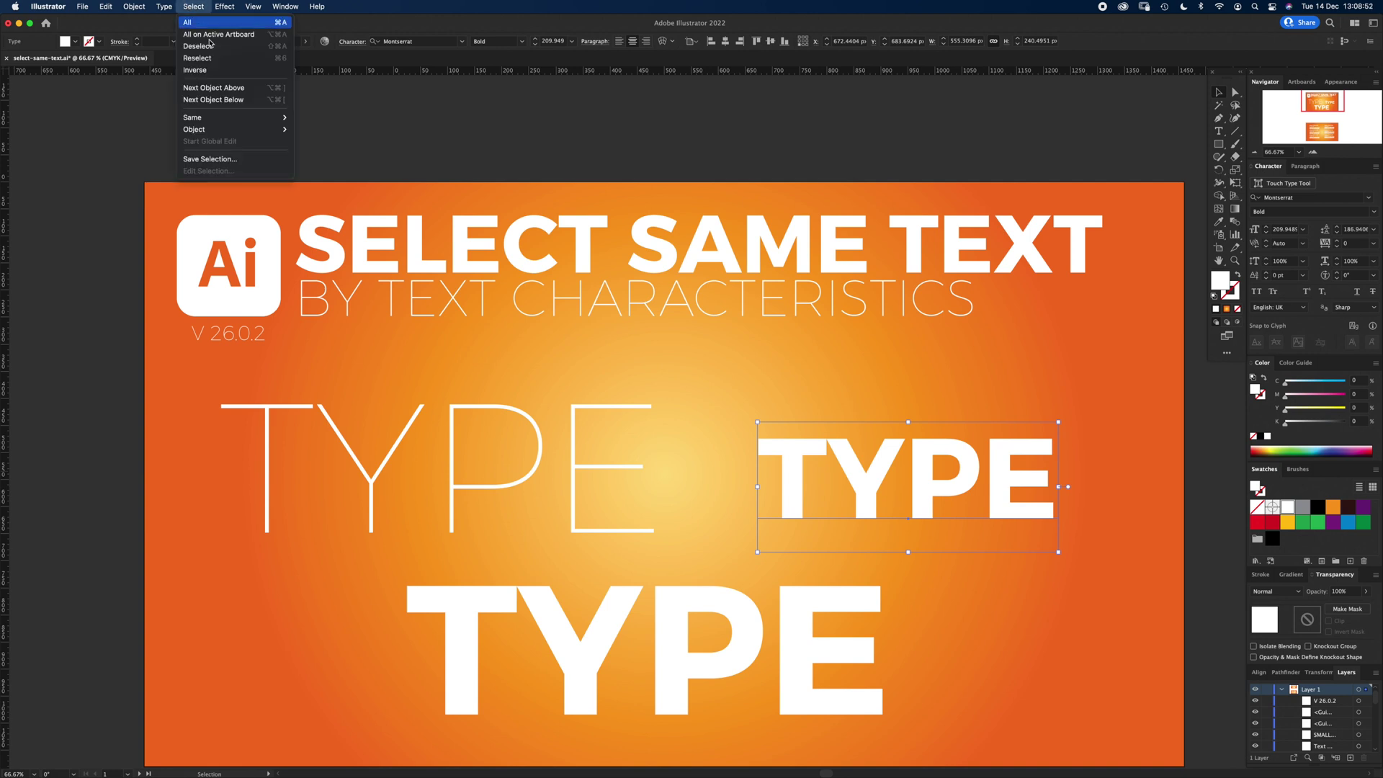
pyautogui.moveTo(238, 117)
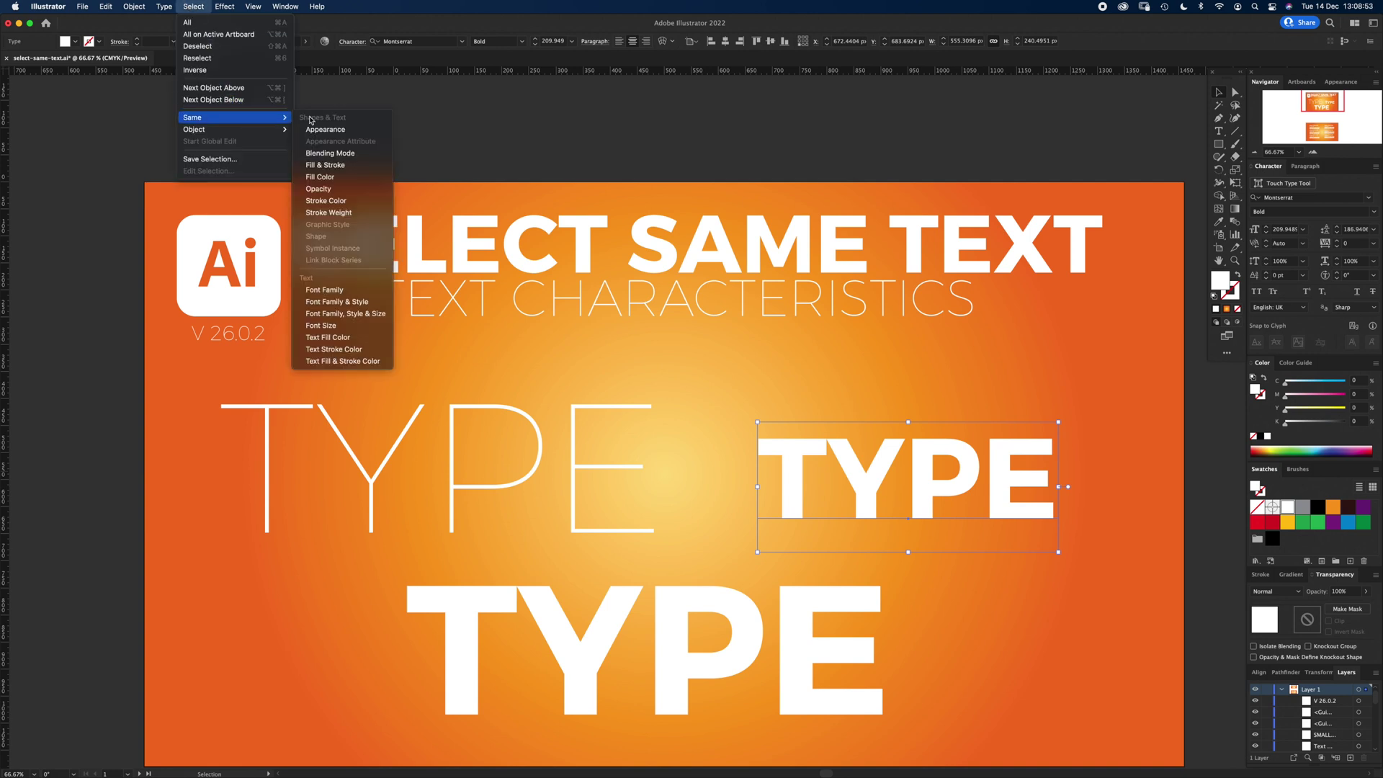
pyautogui.click(341, 327)
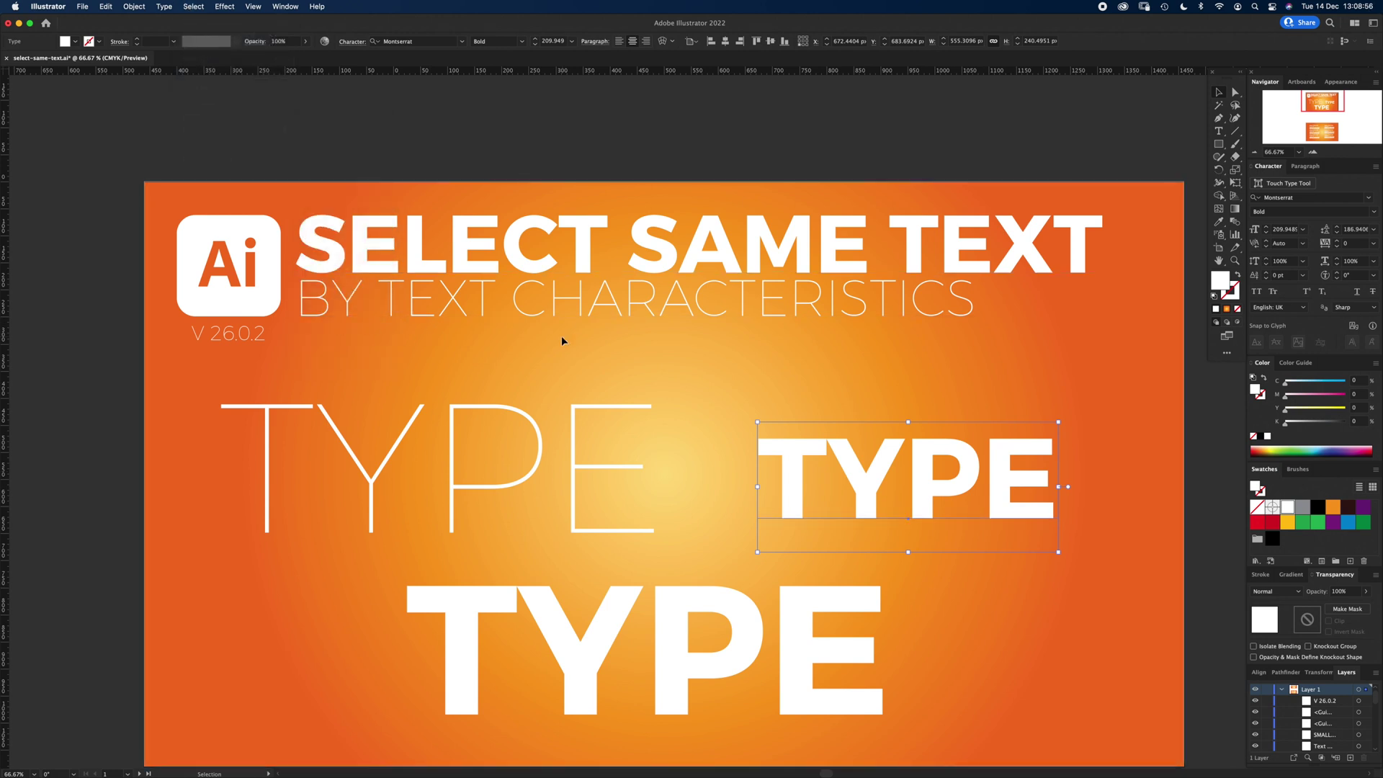
pyautogui.scroll(-15, 671, 353)
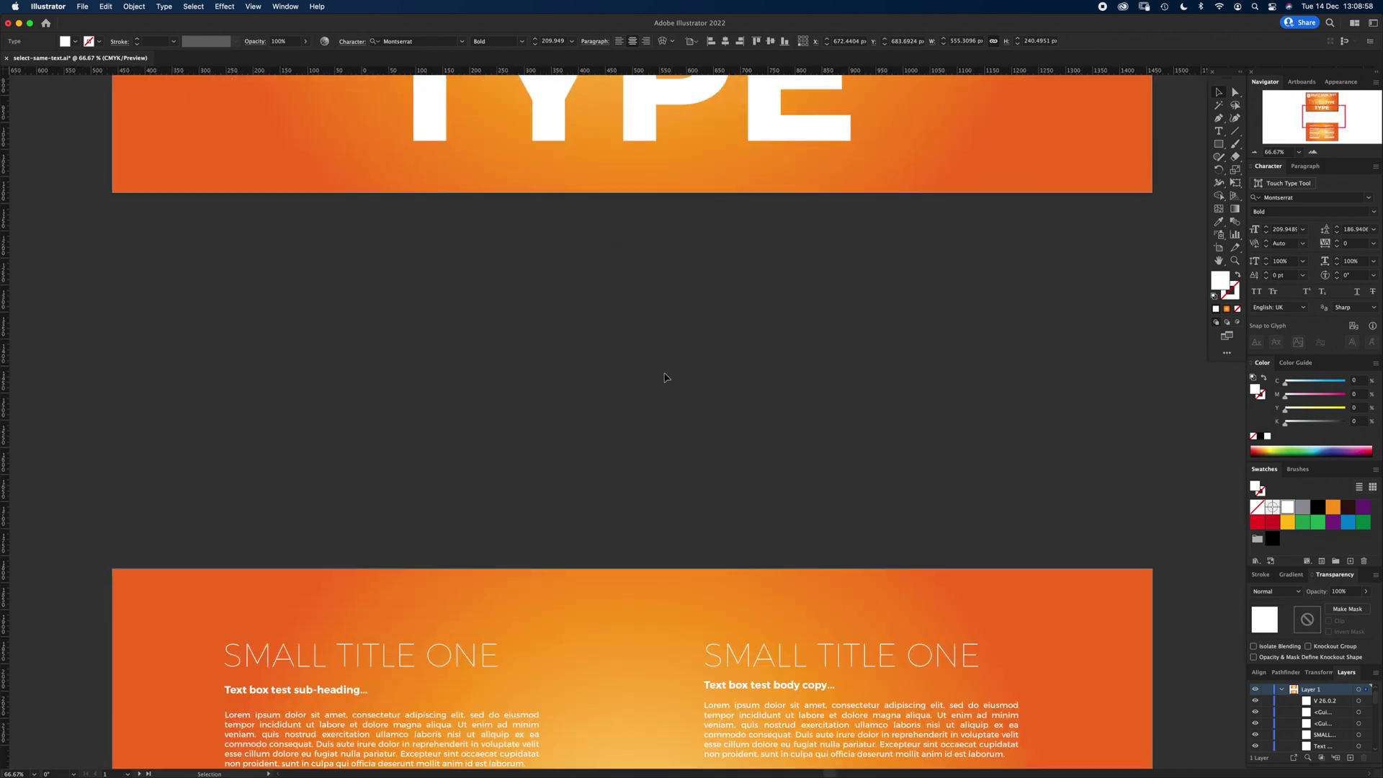
pyautogui.scroll(-5, 663, 372)
pyautogui.scroll(10, 664, 372)
pyautogui.hscroll(-2, 664, 371)
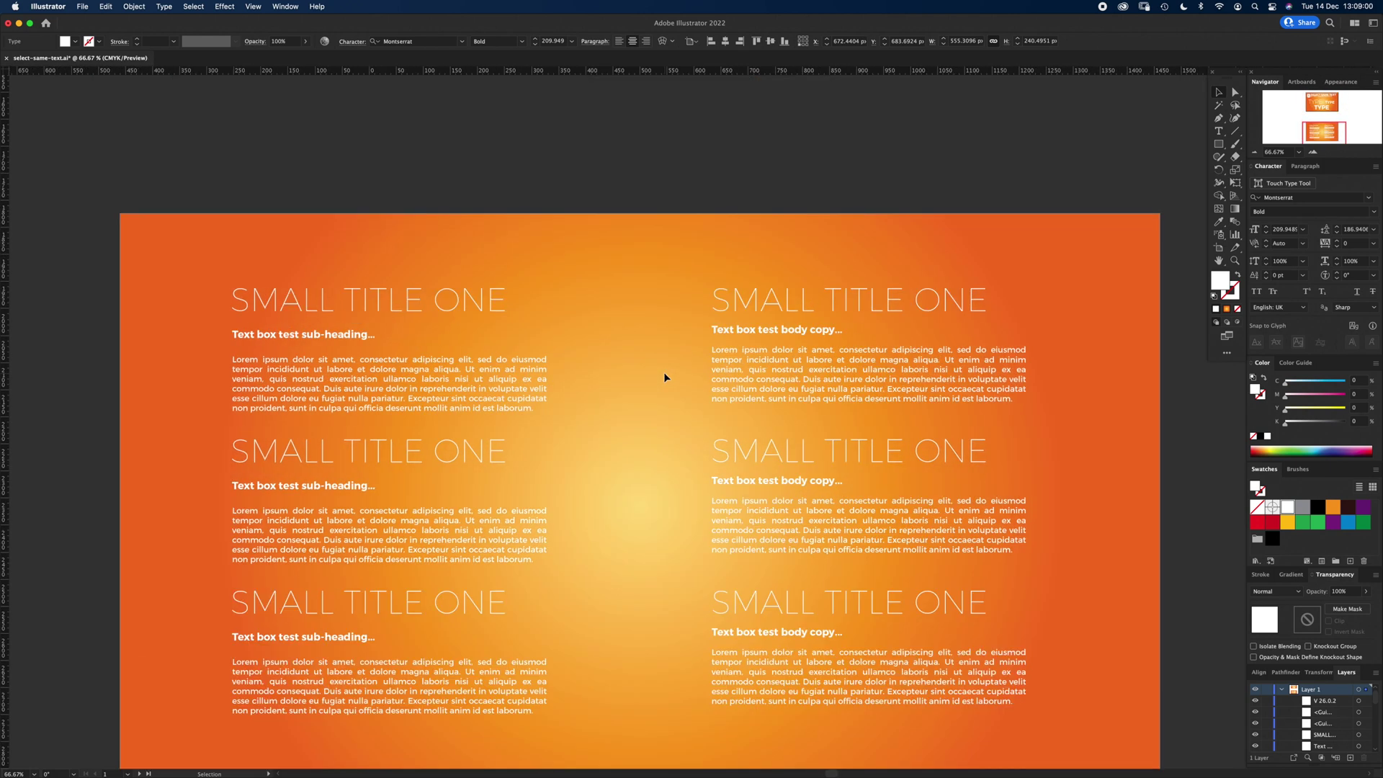
pyautogui.scroll(10, 664, 373)
pyautogui.hscroll(-2, 663, 373)
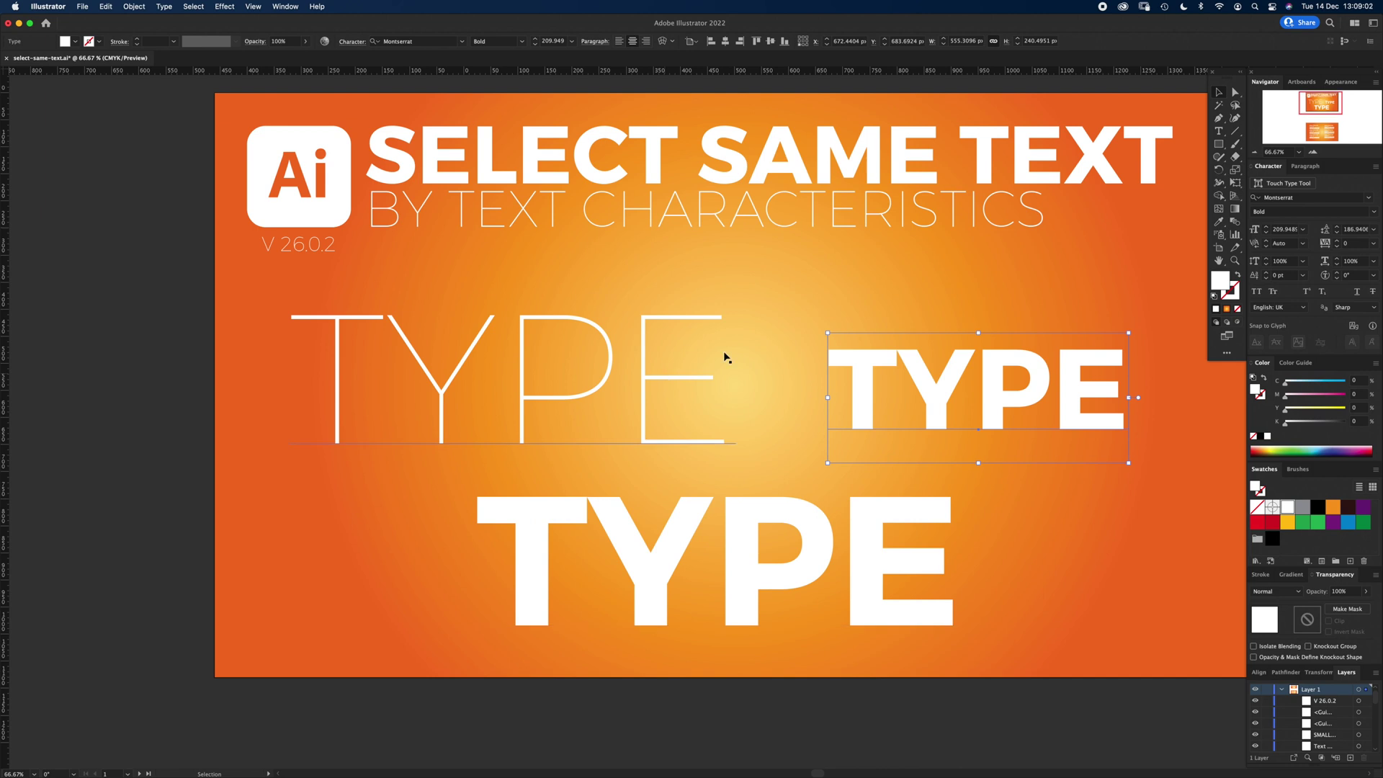
pyautogui.click(885, 288)
pyautogui.click(961, 387)
pyautogui.press('i')
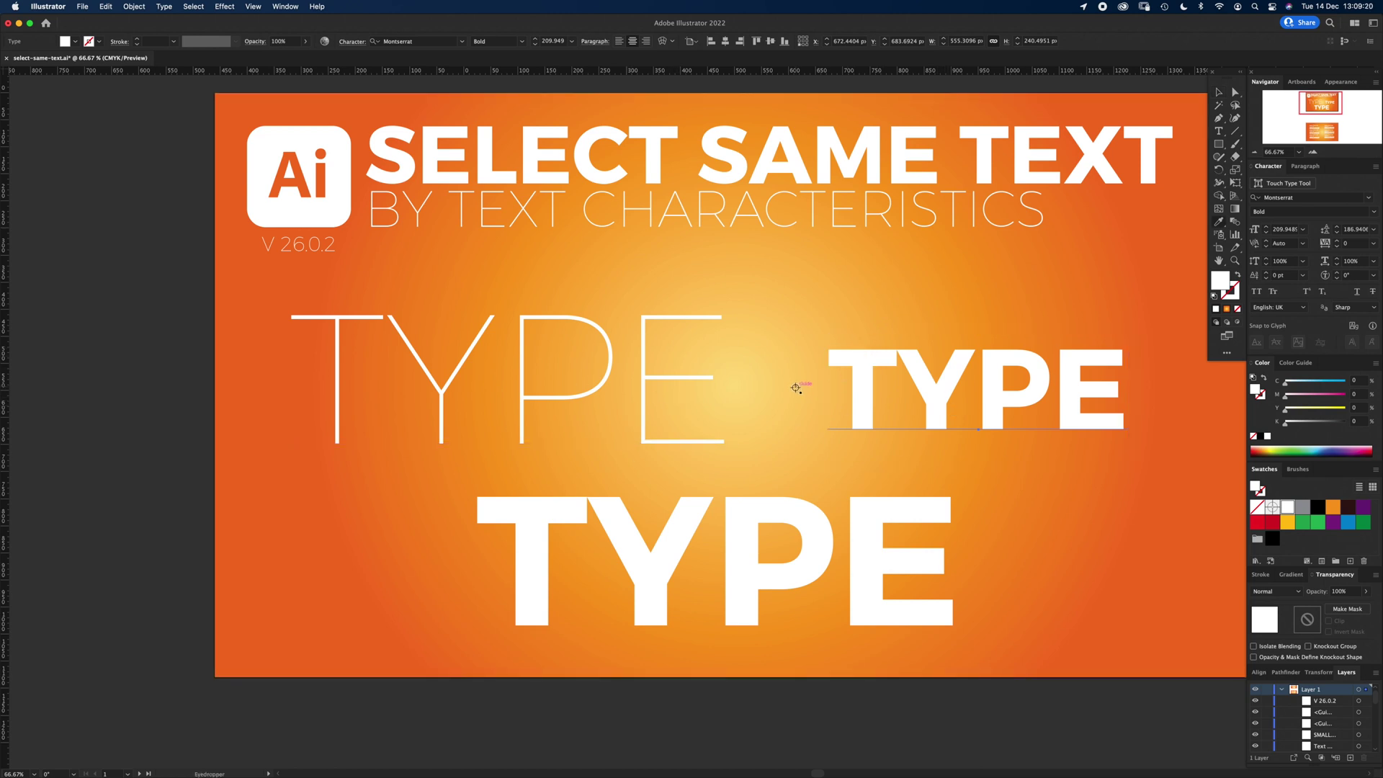
pyautogui.click(648, 379)
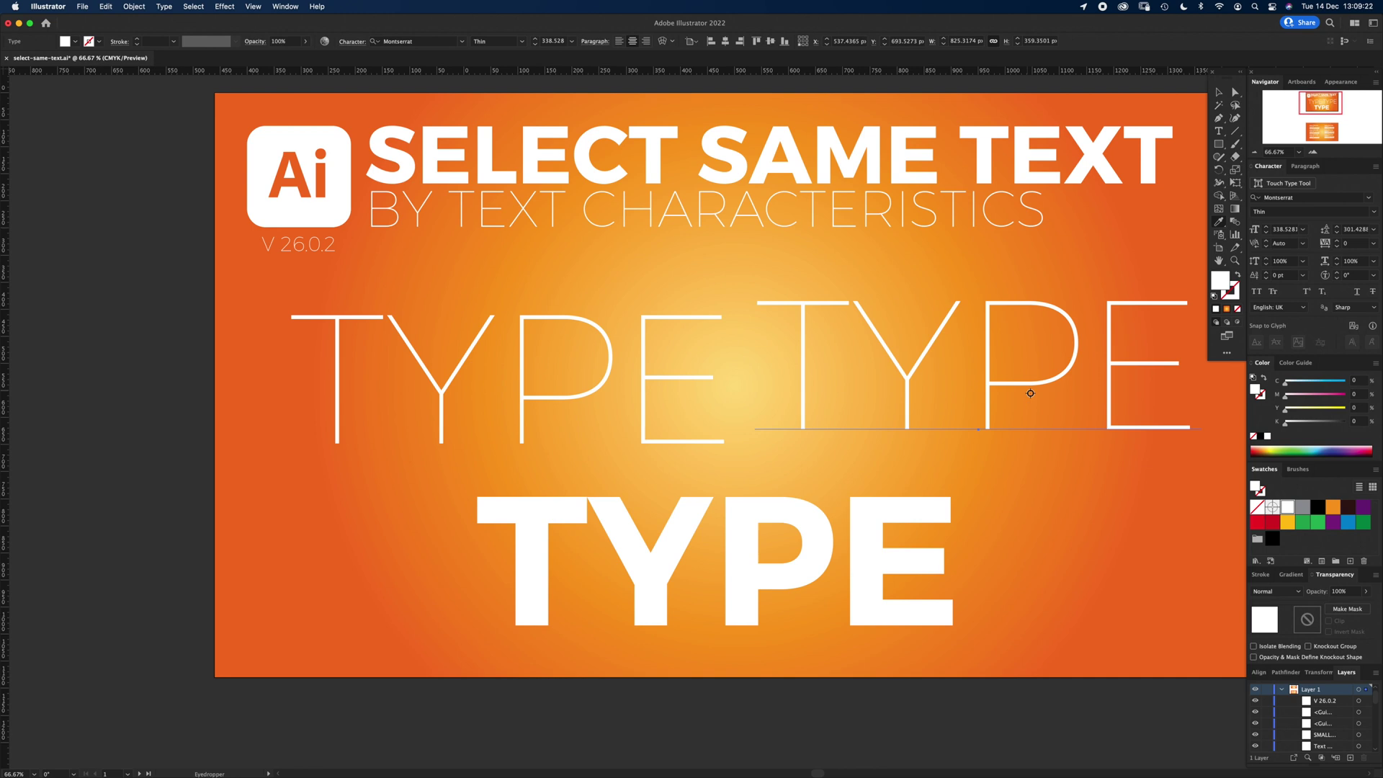
pyautogui.press('v')
pyautogui.press('super+z')
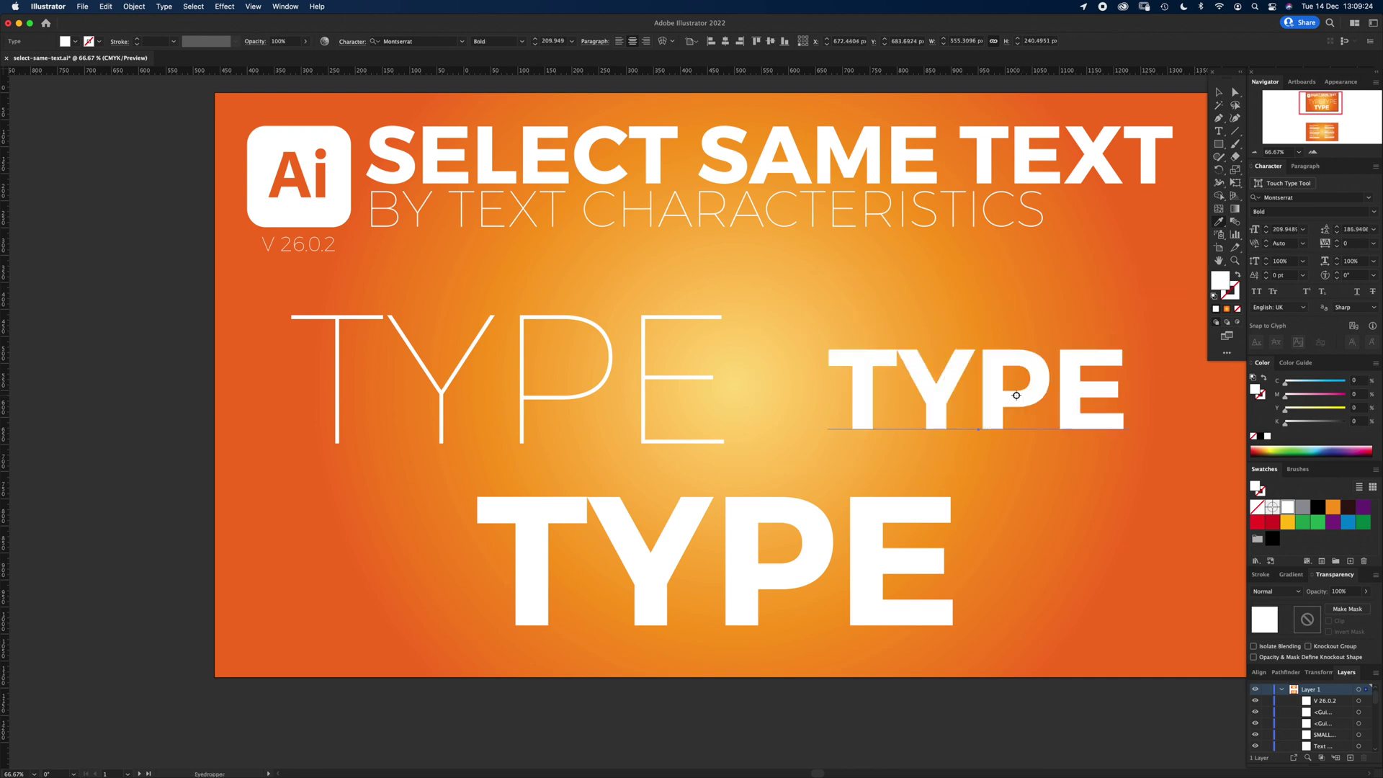
pyautogui.click(979, 488)
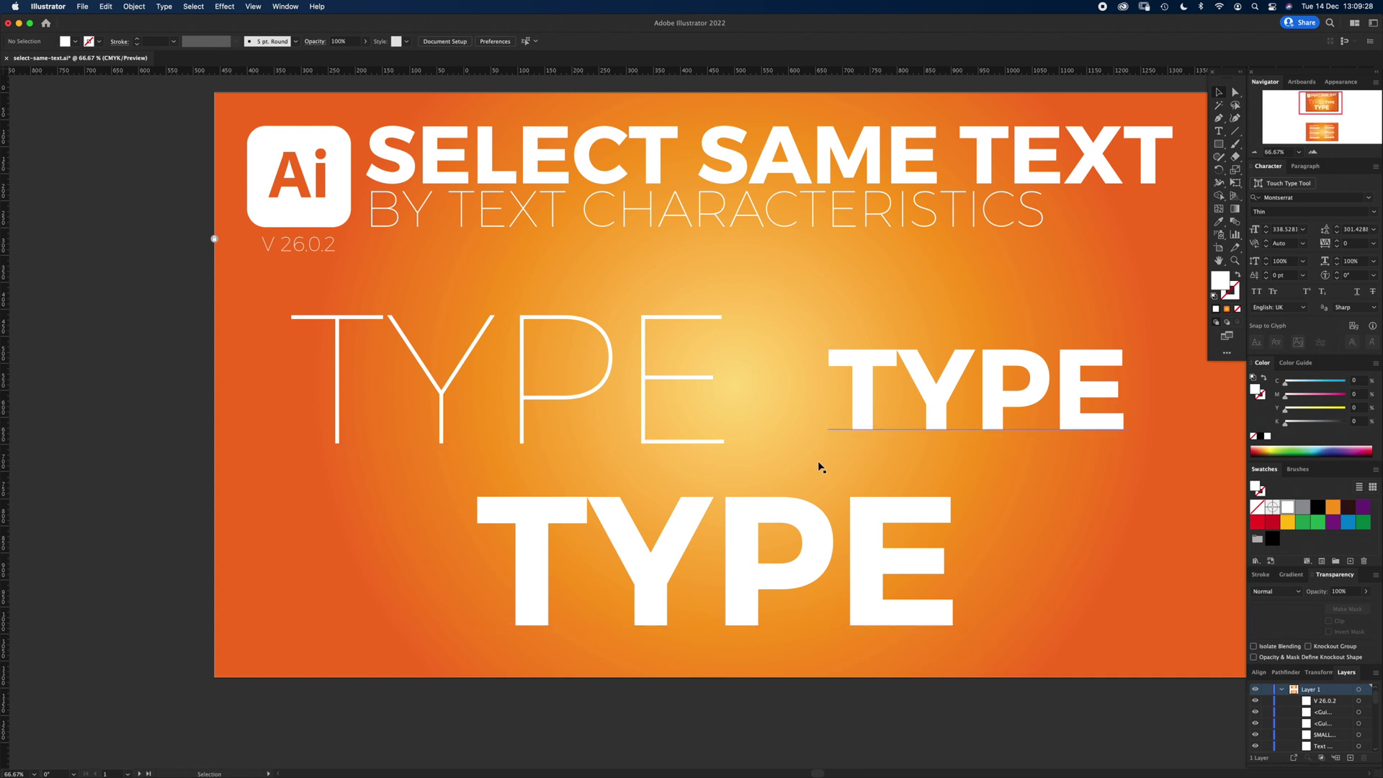
# Scroll to the lower artboard, select the right-column and then left-column text blocks, and deselect.
pyautogui.scroll(-15, 713, 681)
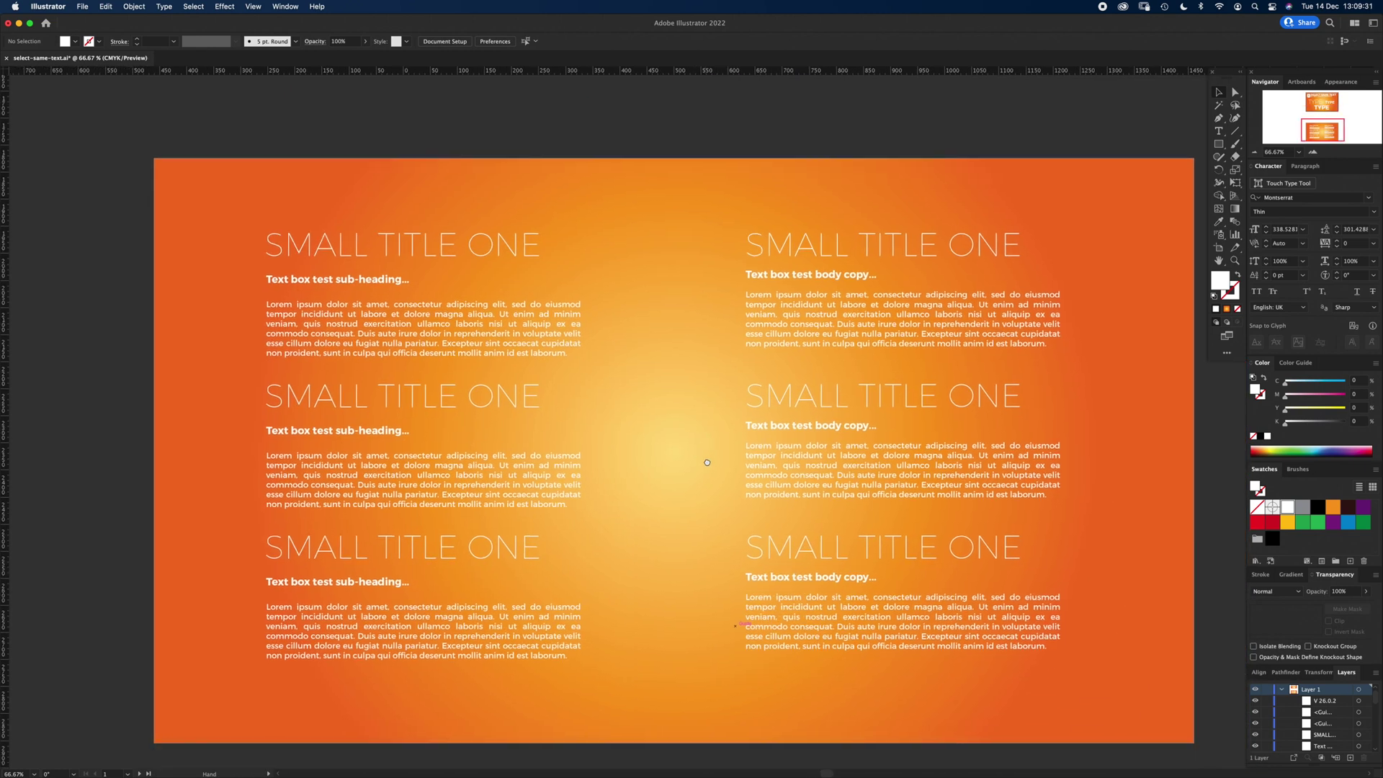
pyautogui.moveTo(808, 271); pyautogui.dragTo(1062, 667)
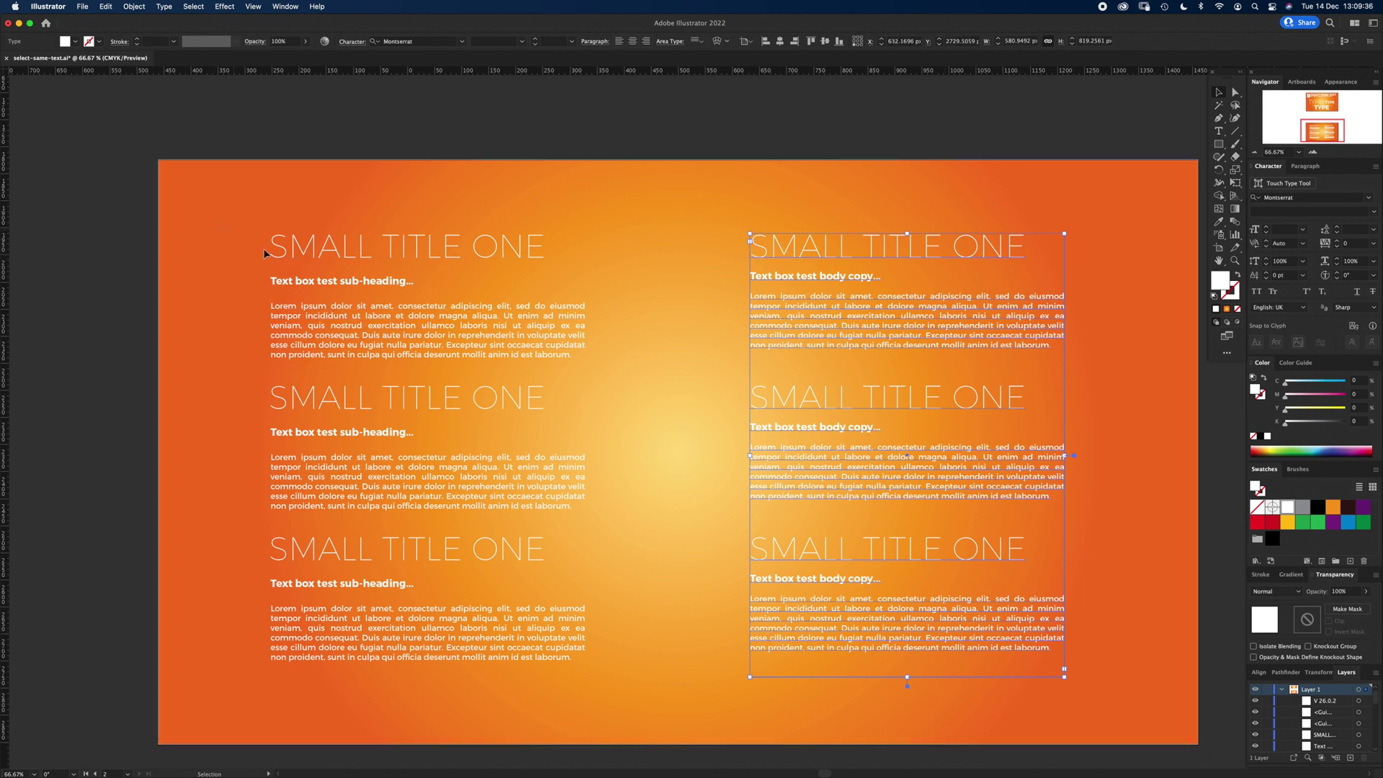
pyautogui.click(466, 637)
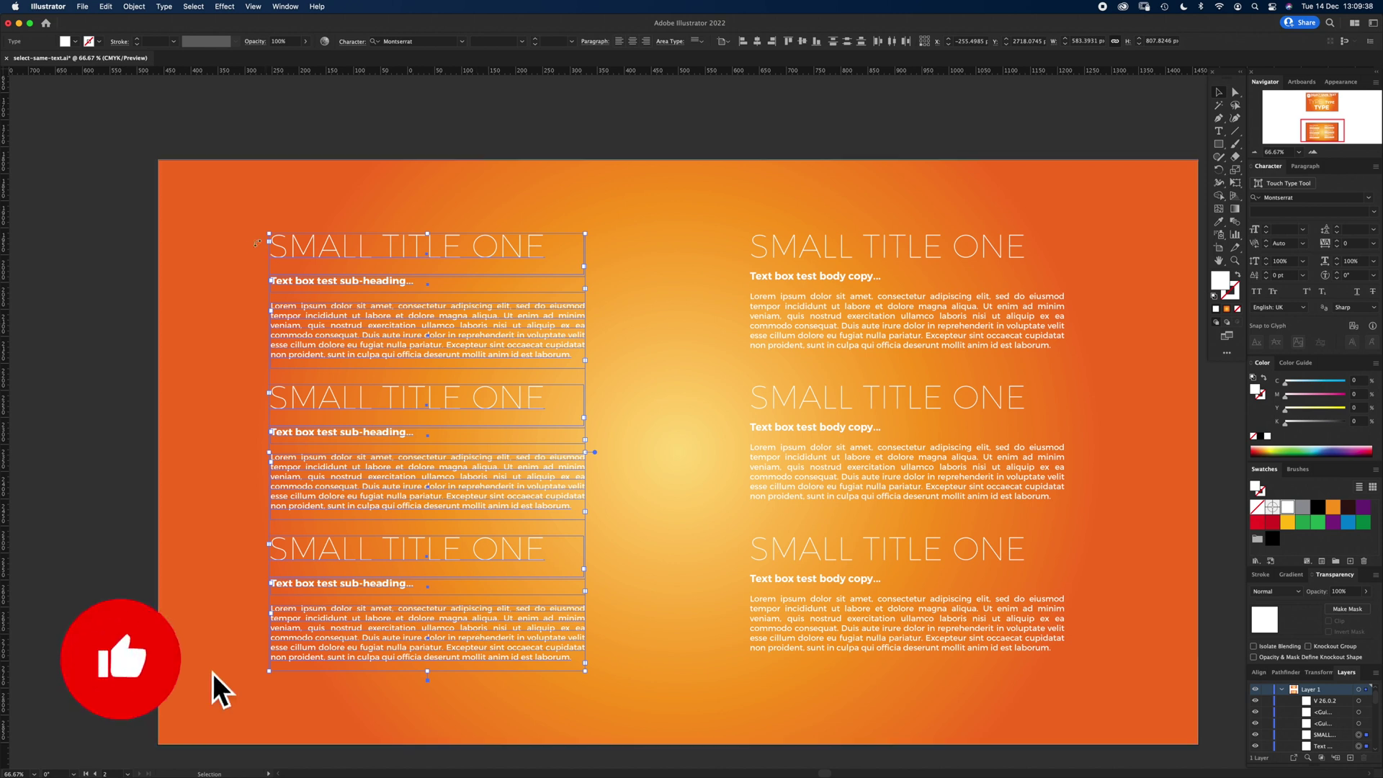
pyautogui.click(258, 267)
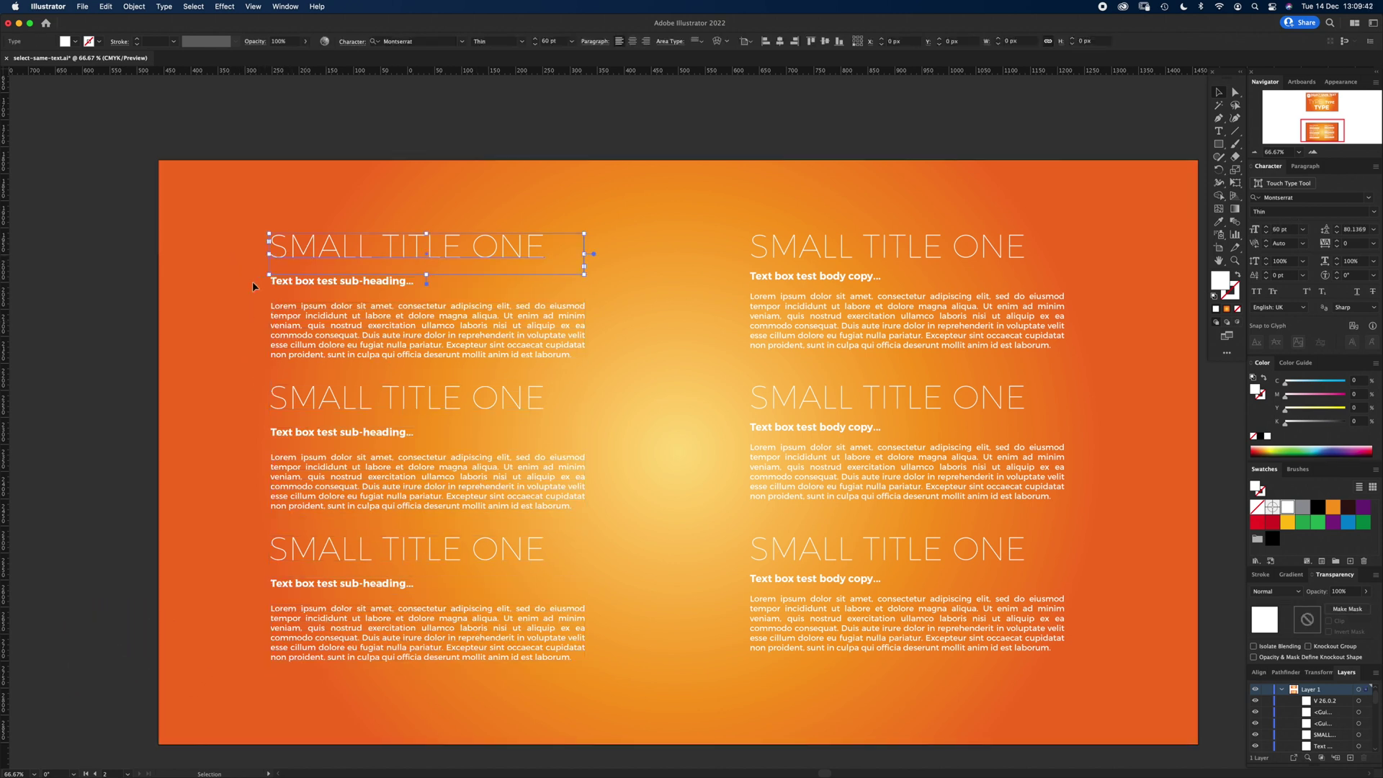
# Select the top-left SMALL TITLE ONE heading and every title with the same font family, style and size.
pyautogui.click(510, 248)
pyautogui.click(193, 6)
pyautogui.moveTo(230, 118)
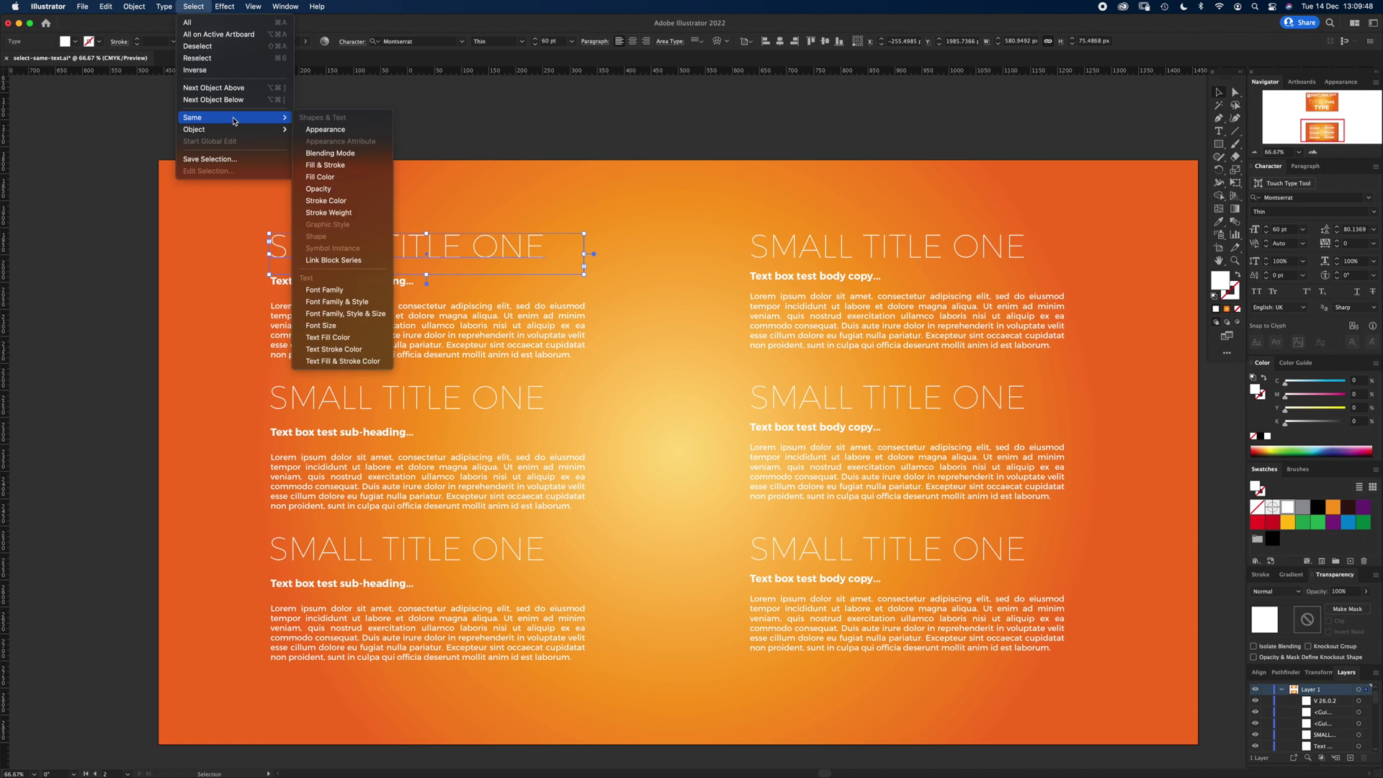
pyautogui.click(358, 314)
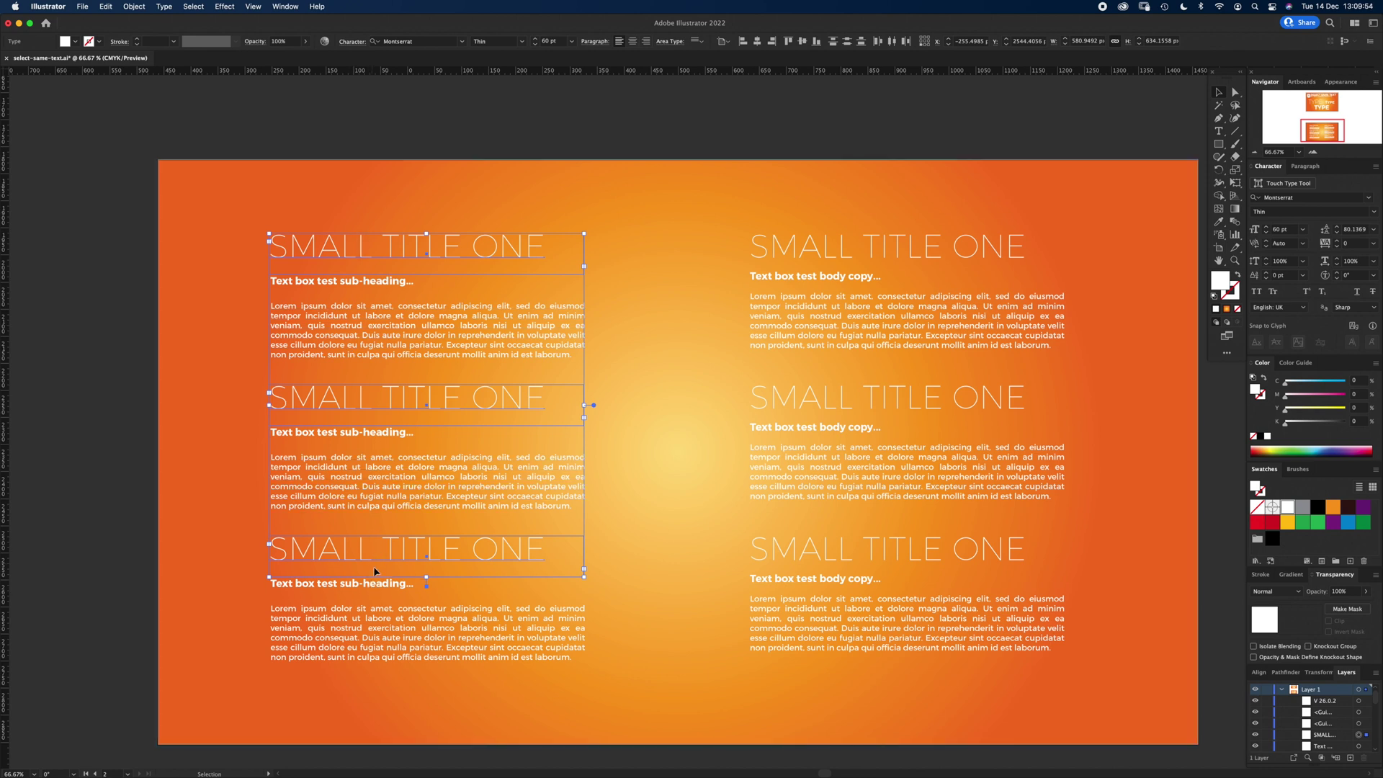
# Set the selected left-column titles' font size to 58 pt.
pyautogui.click(1259, 231)
pyautogui.press('Down')
pyautogui.press('Down')
pyautogui.press('Down')
pyautogui.press('Down')
pyautogui.press('Down')
pyautogui.press('Down')
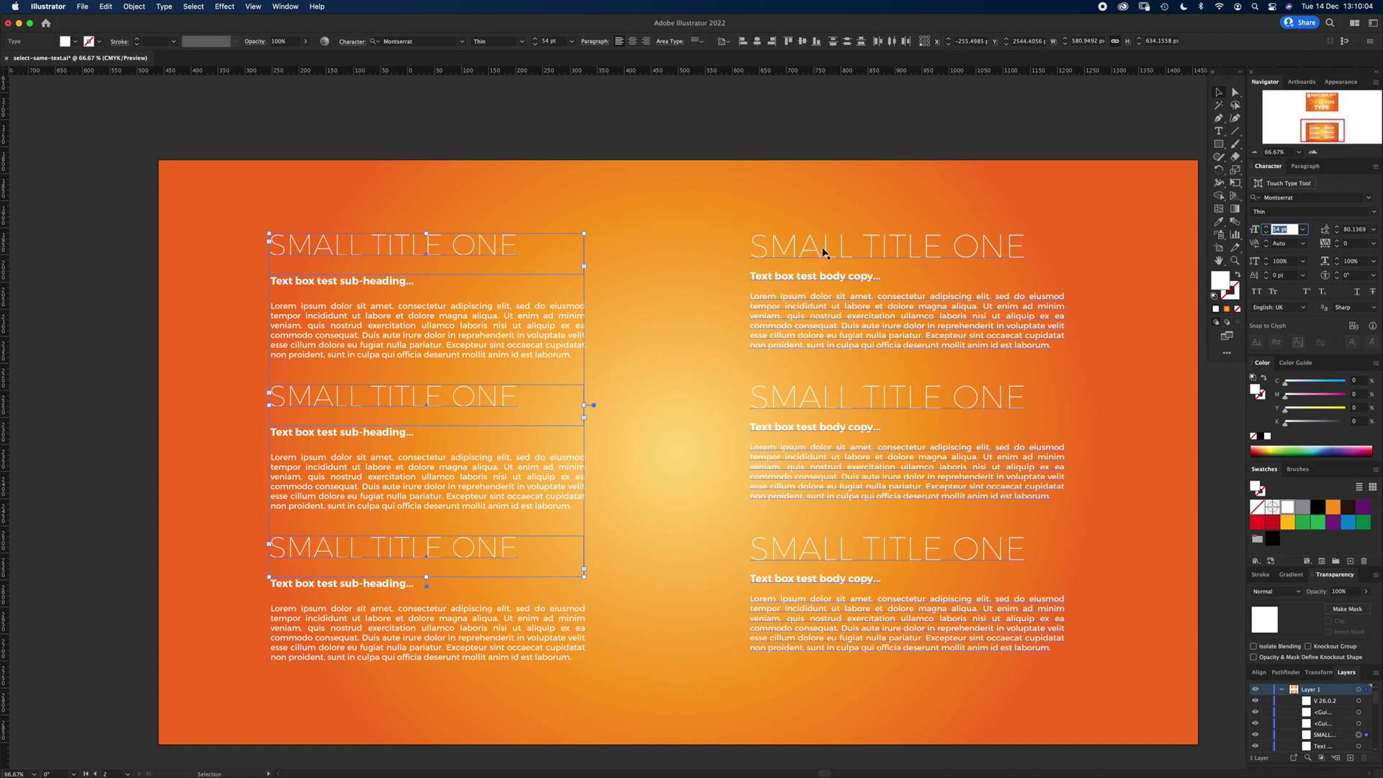
pyautogui.press('super+shift+period')
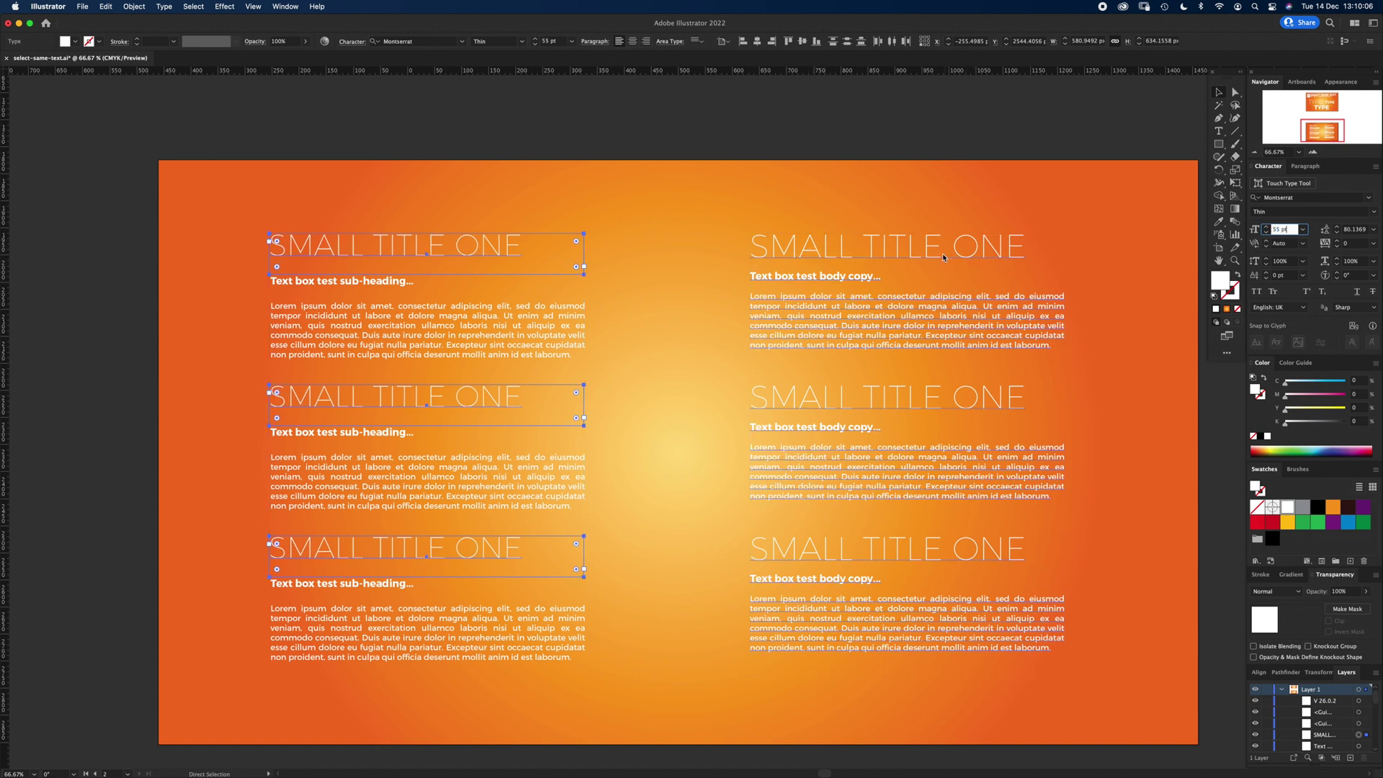
pyautogui.press('super+shift+period')
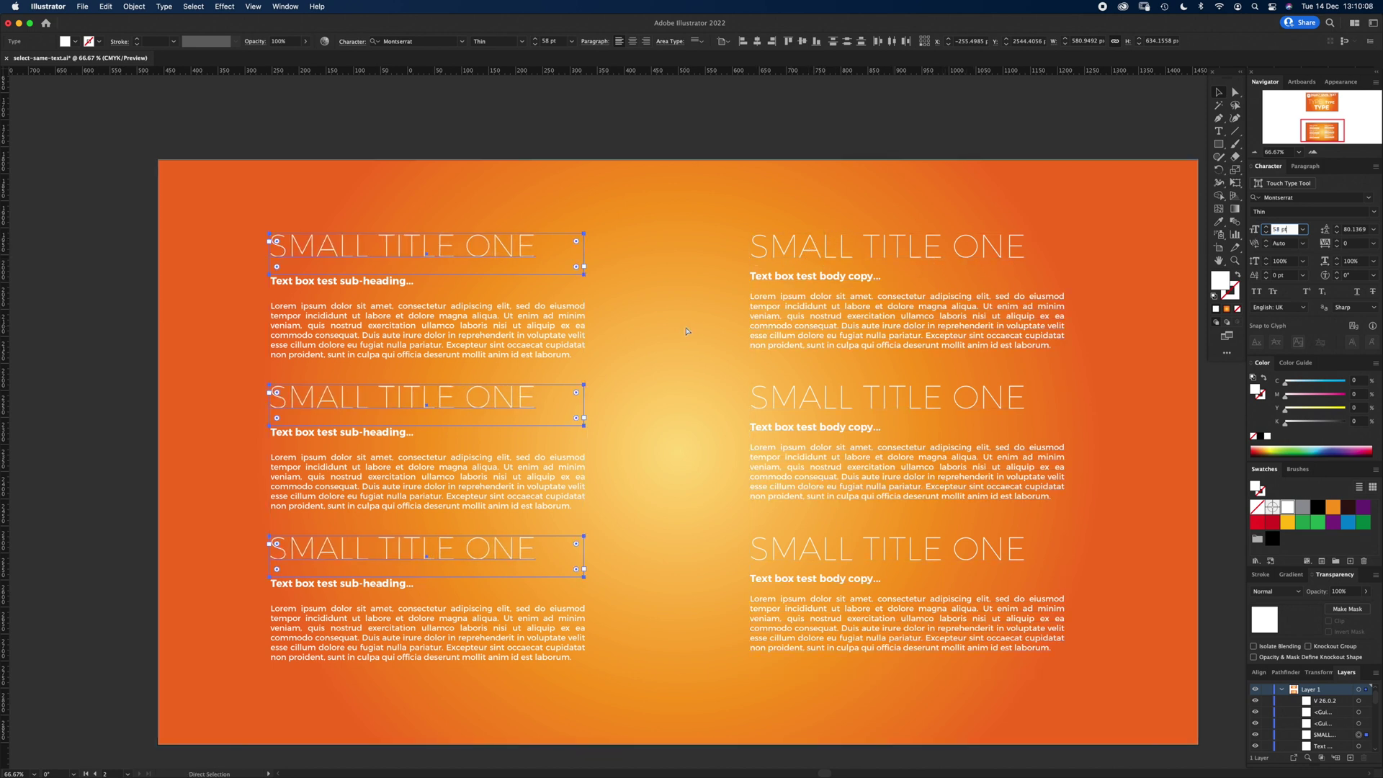
pyautogui.click(685, 332)
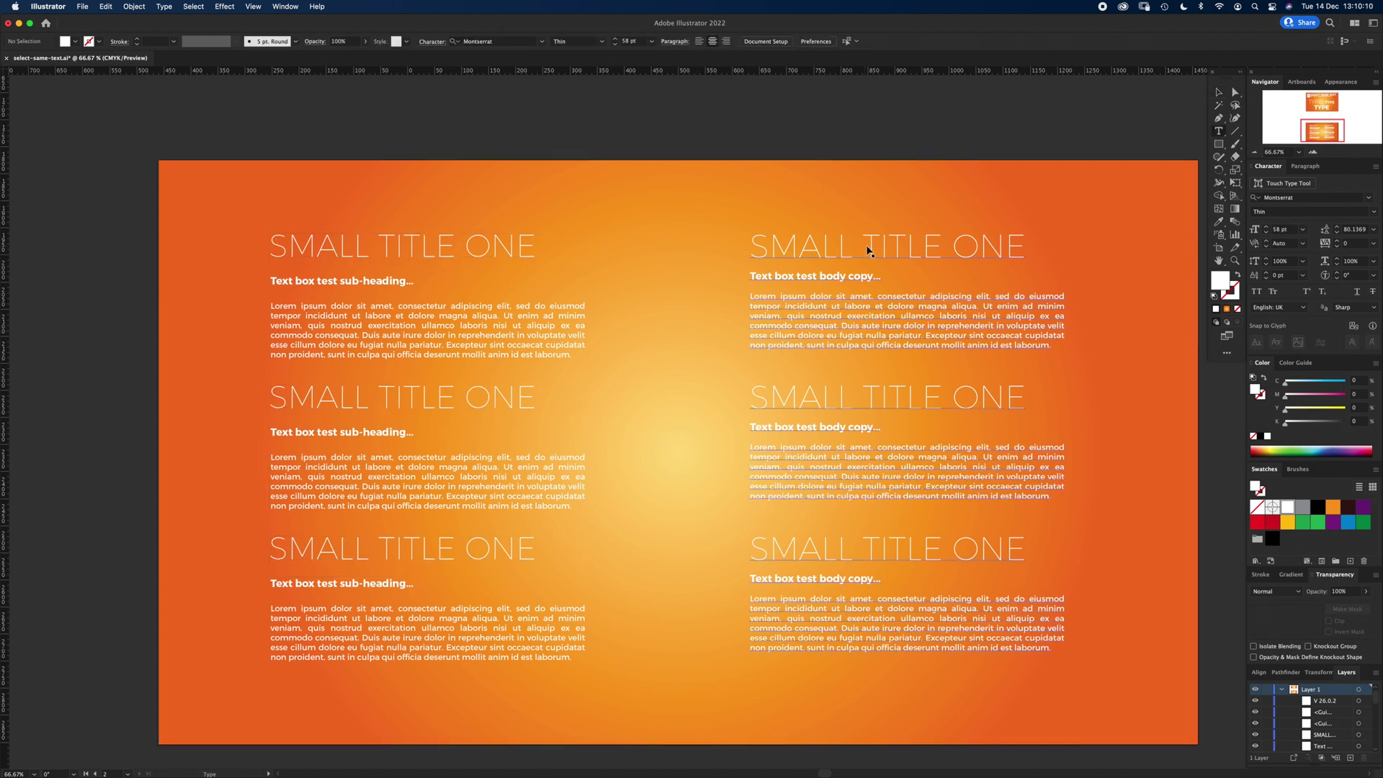
pyautogui.moveTo(1026, 247); pyautogui.dragTo(749, 247)
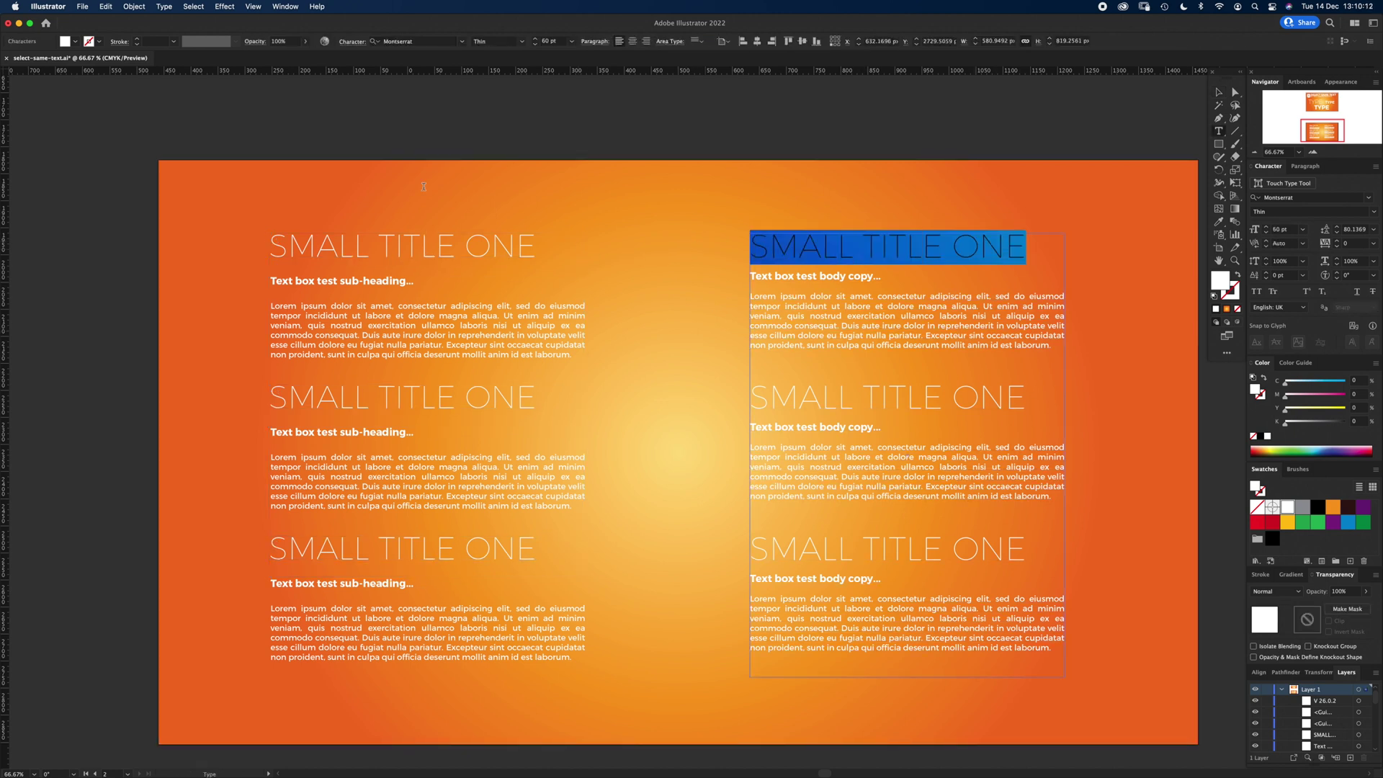
pyautogui.click(196, 10)
pyautogui.moveTo(224, 117)
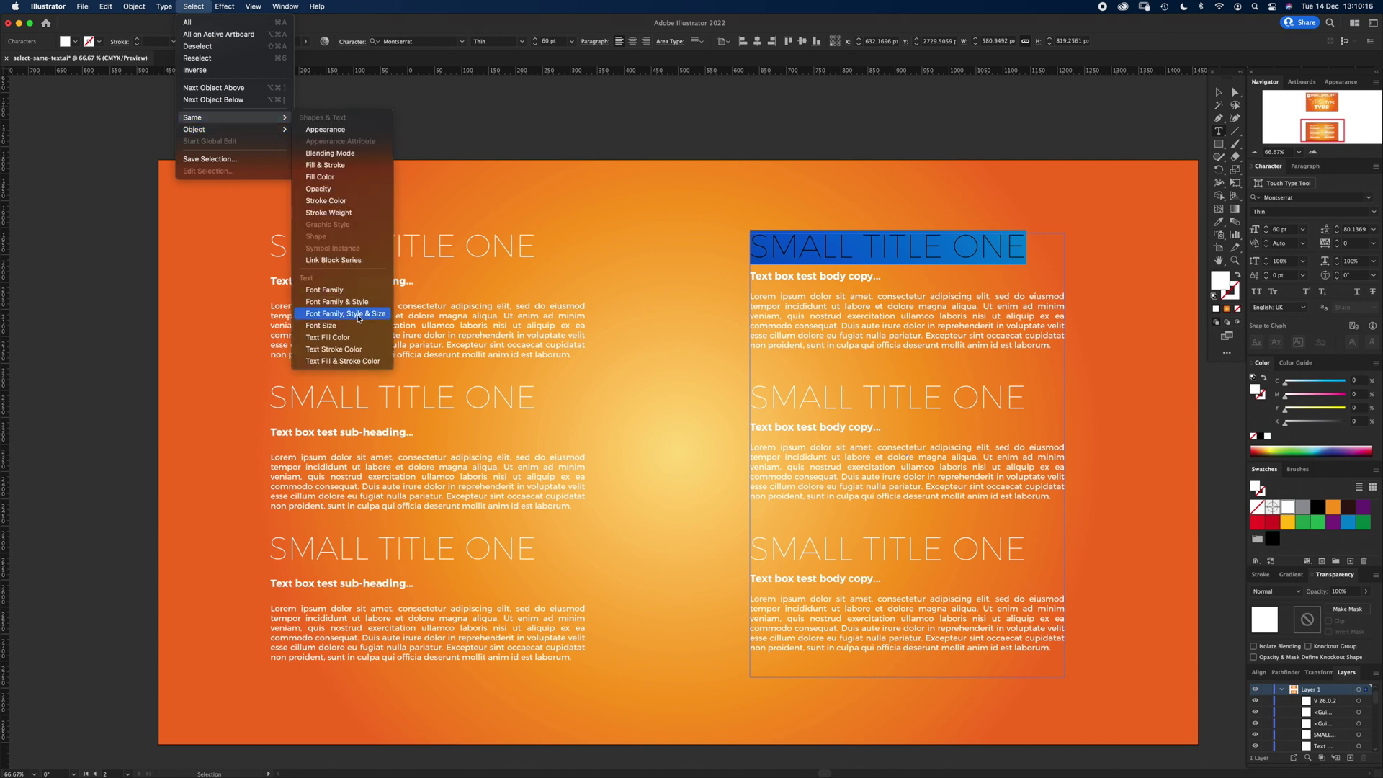
pyautogui.click(358, 316)
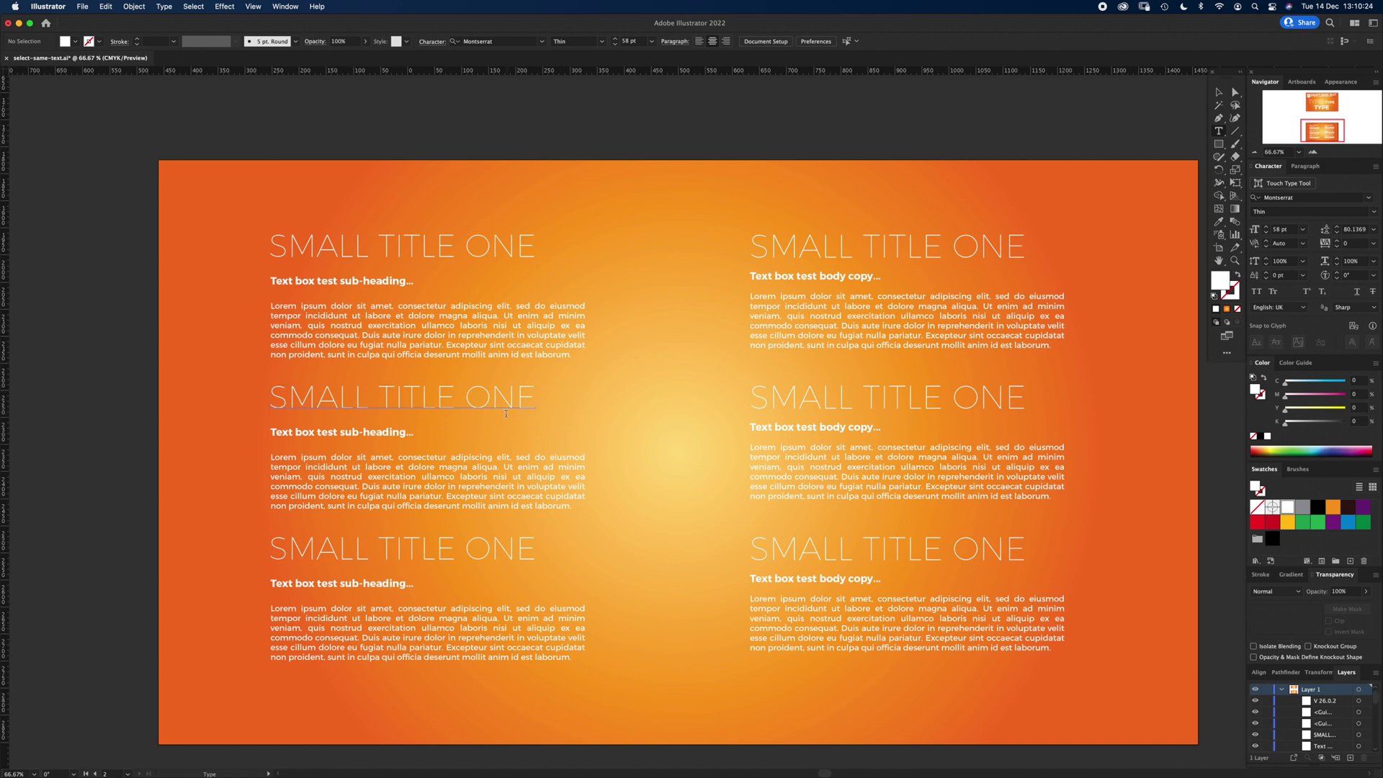
# With the Selection tool, select all sub-headings sharing the same font family, style and size.
pyautogui.press('v')
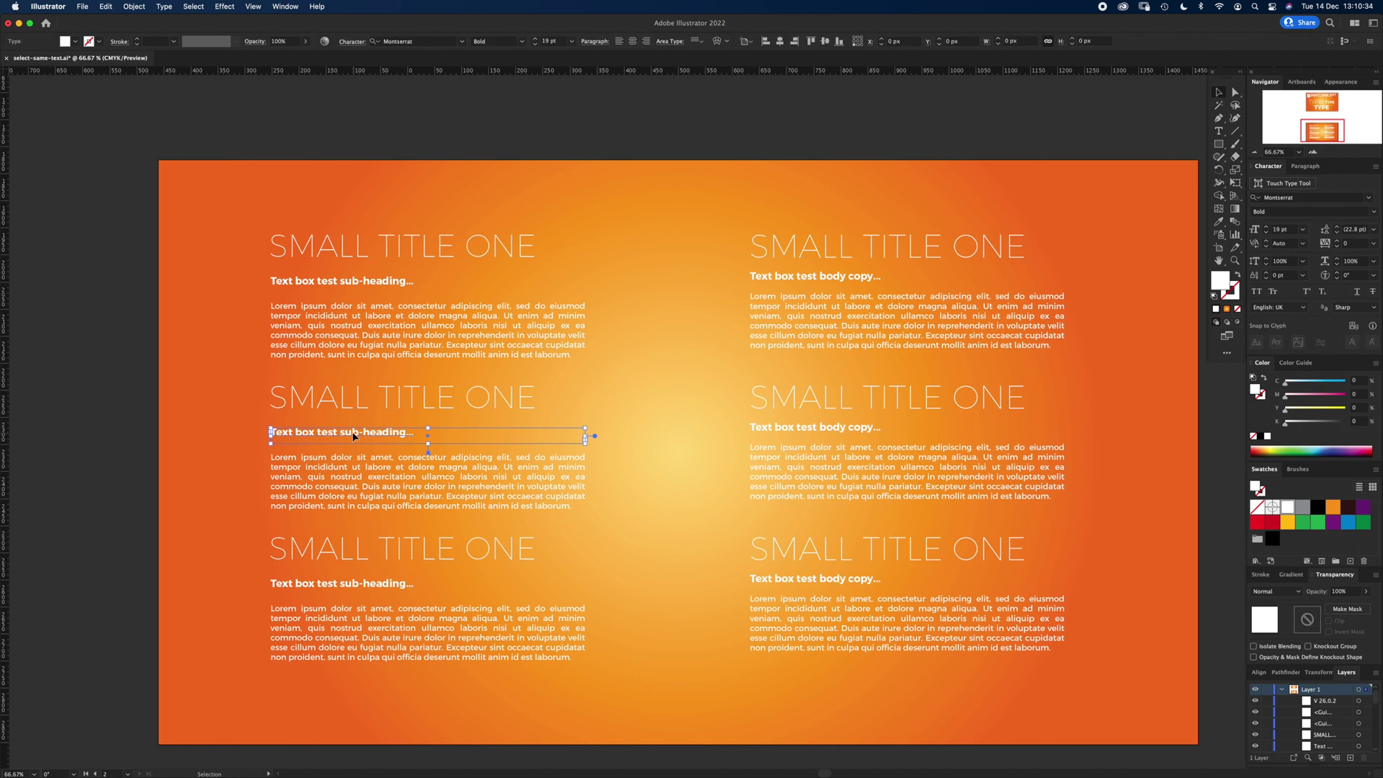
pyautogui.click(193, 7)
pyautogui.moveTo(265, 118)
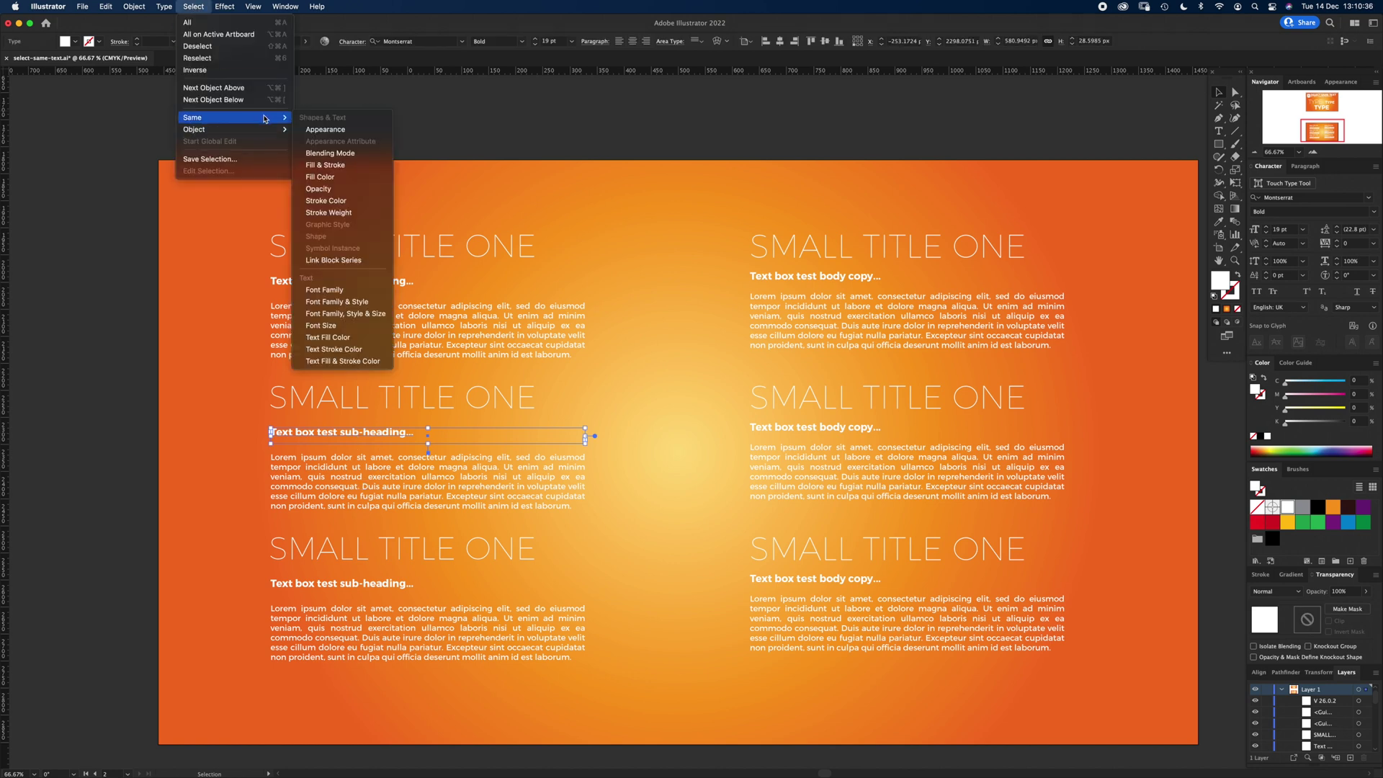
pyautogui.click(339, 313)
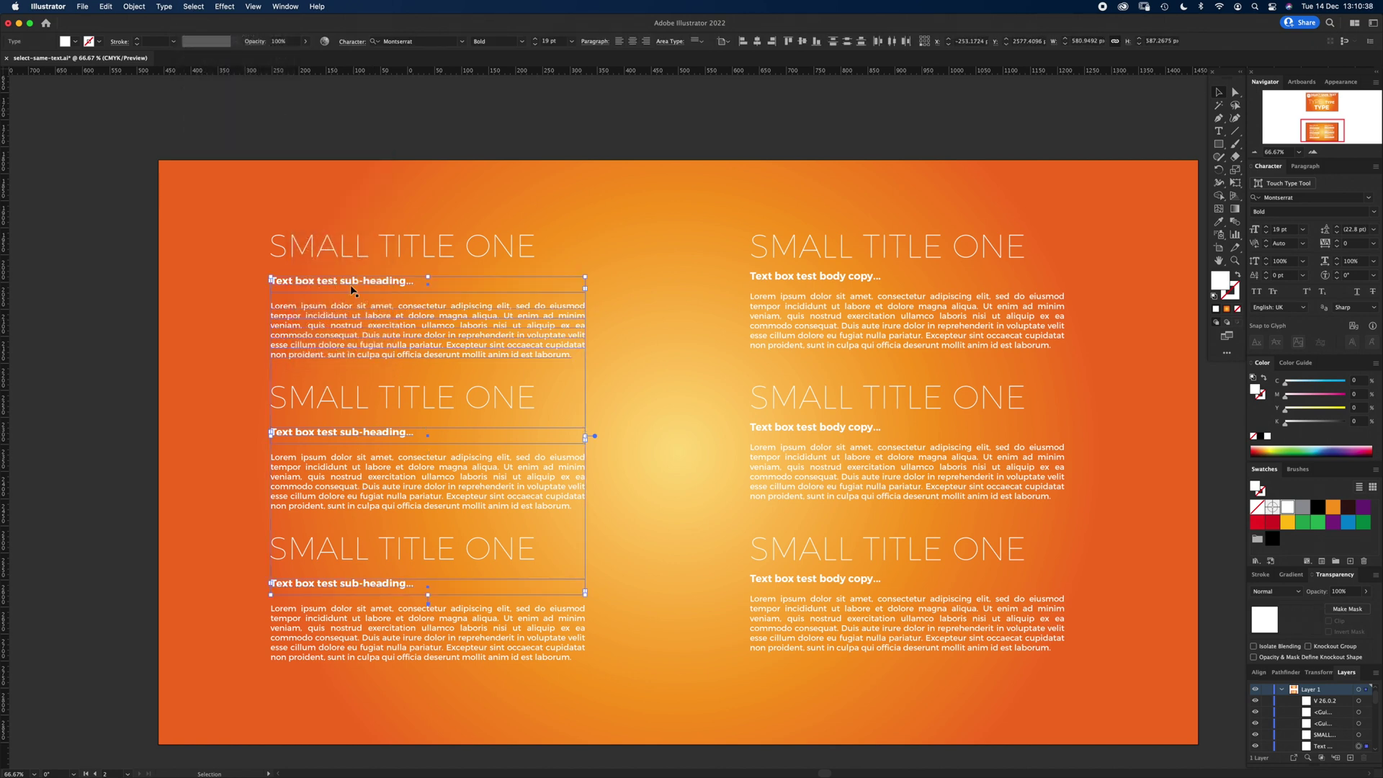
# Change the selected sub-headings' font size to 18 pt.
pyautogui.click(1257, 229)
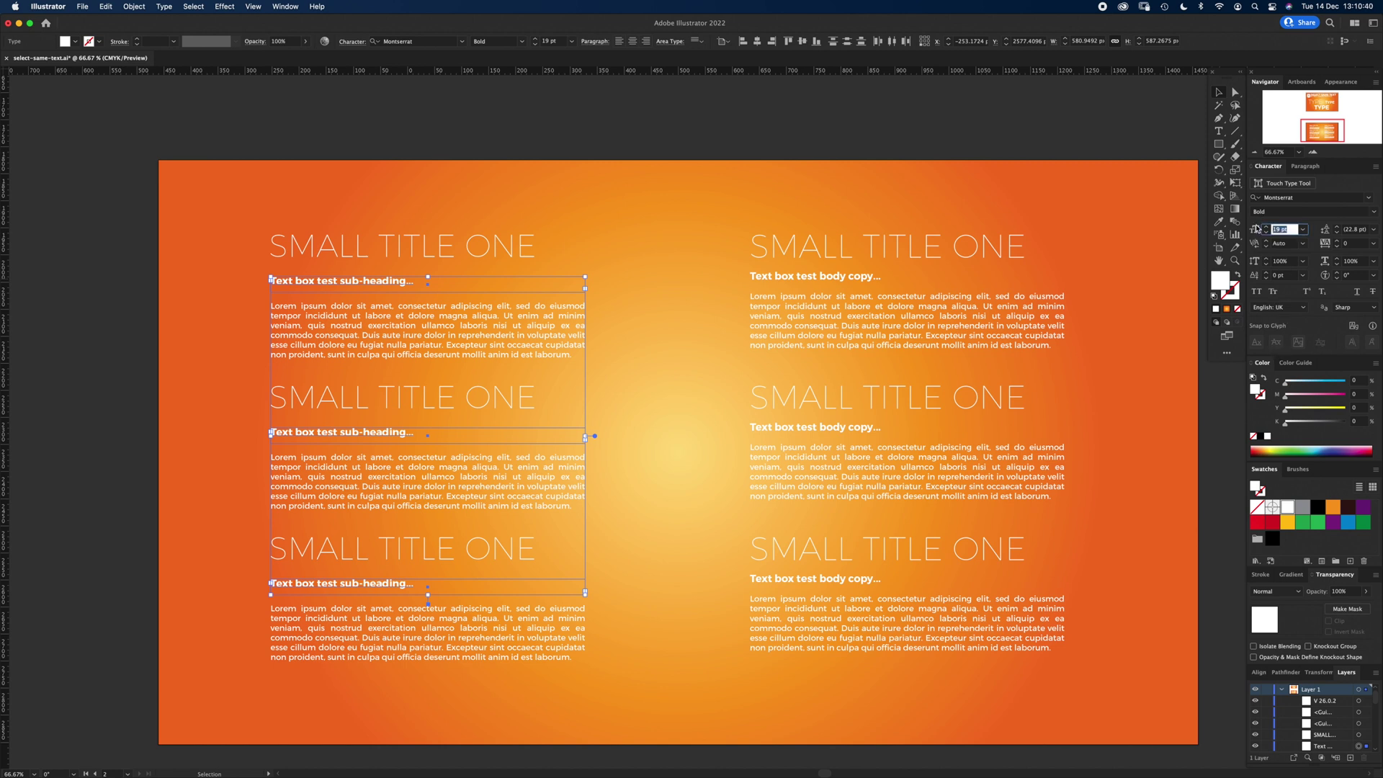
pyautogui.write('16')
pyautogui.press('Return')
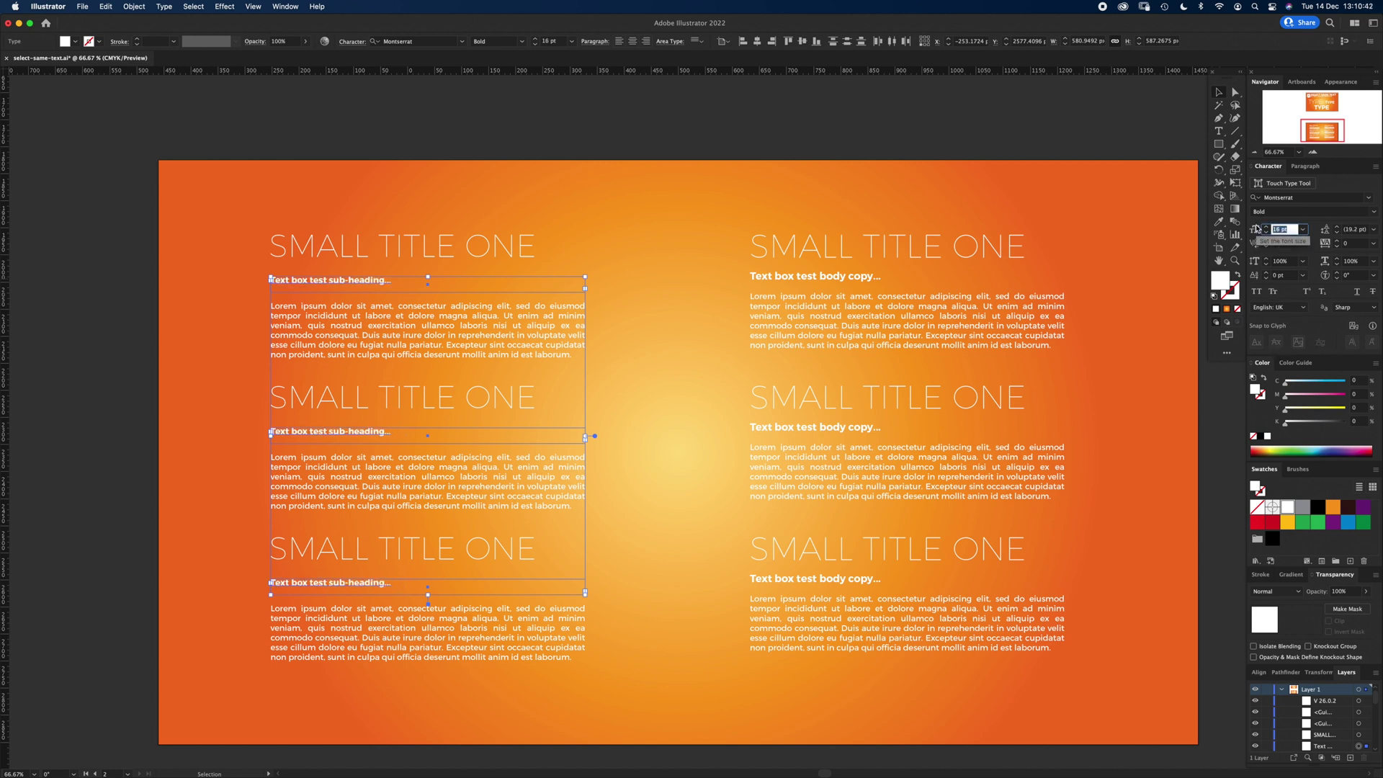
pyautogui.press('Up')
pyautogui.press('Up')
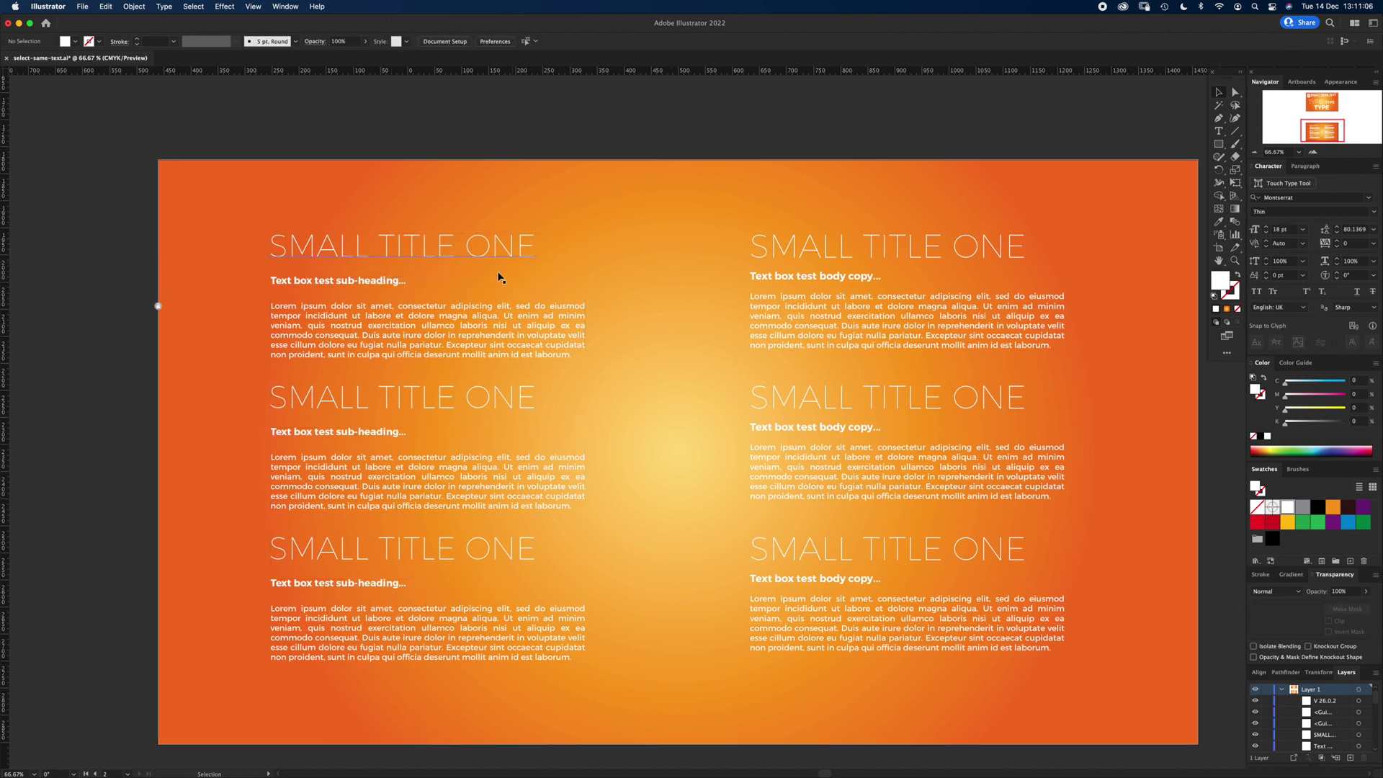
# Select the first left-column sub-heading and add the second and third to the selection.
pyautogui.click(352, 285)
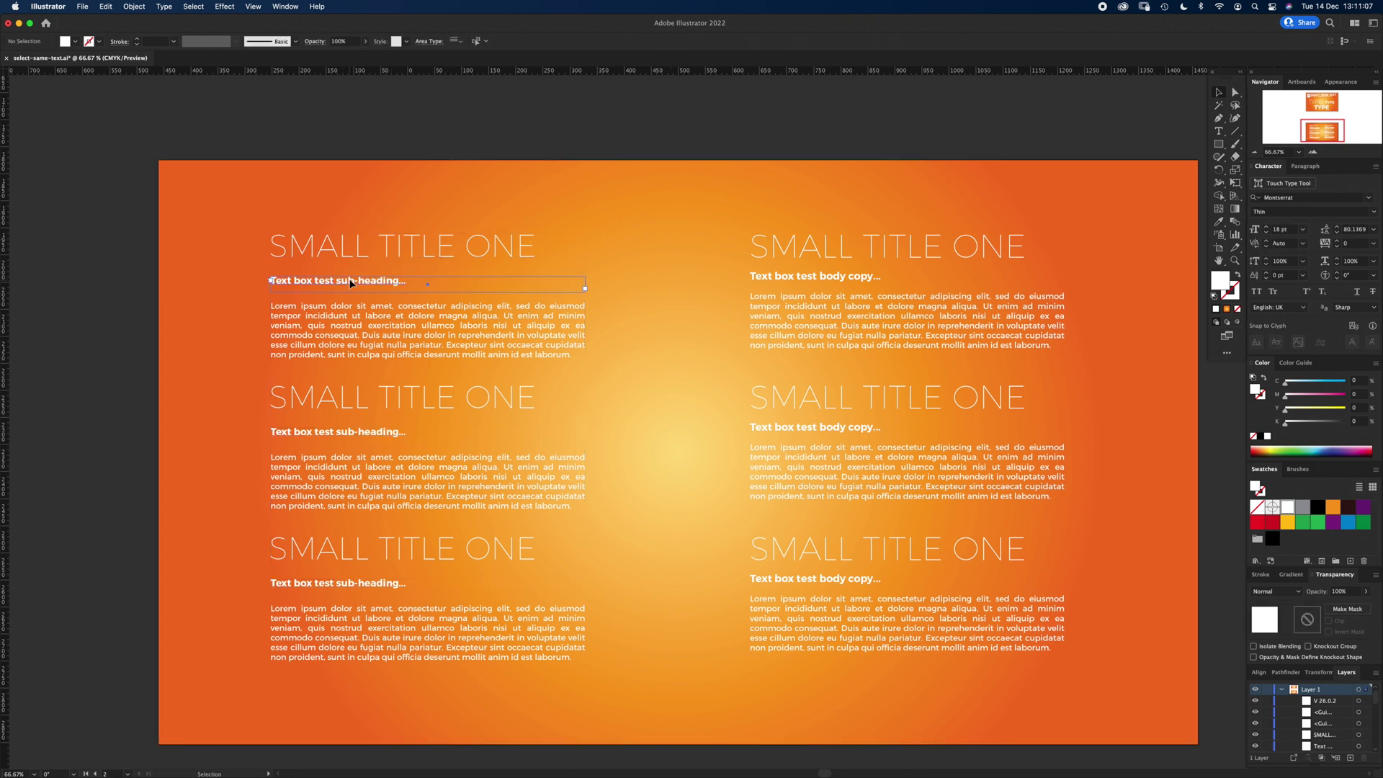
pyautogui.keyDown('shift'); pyautogui.click(382, 432); pyautogui.keyUp('shift')
pyautogui.keyDown('shift'); pyautogui.click(399, 580); pyautogui.keyUp('shift')
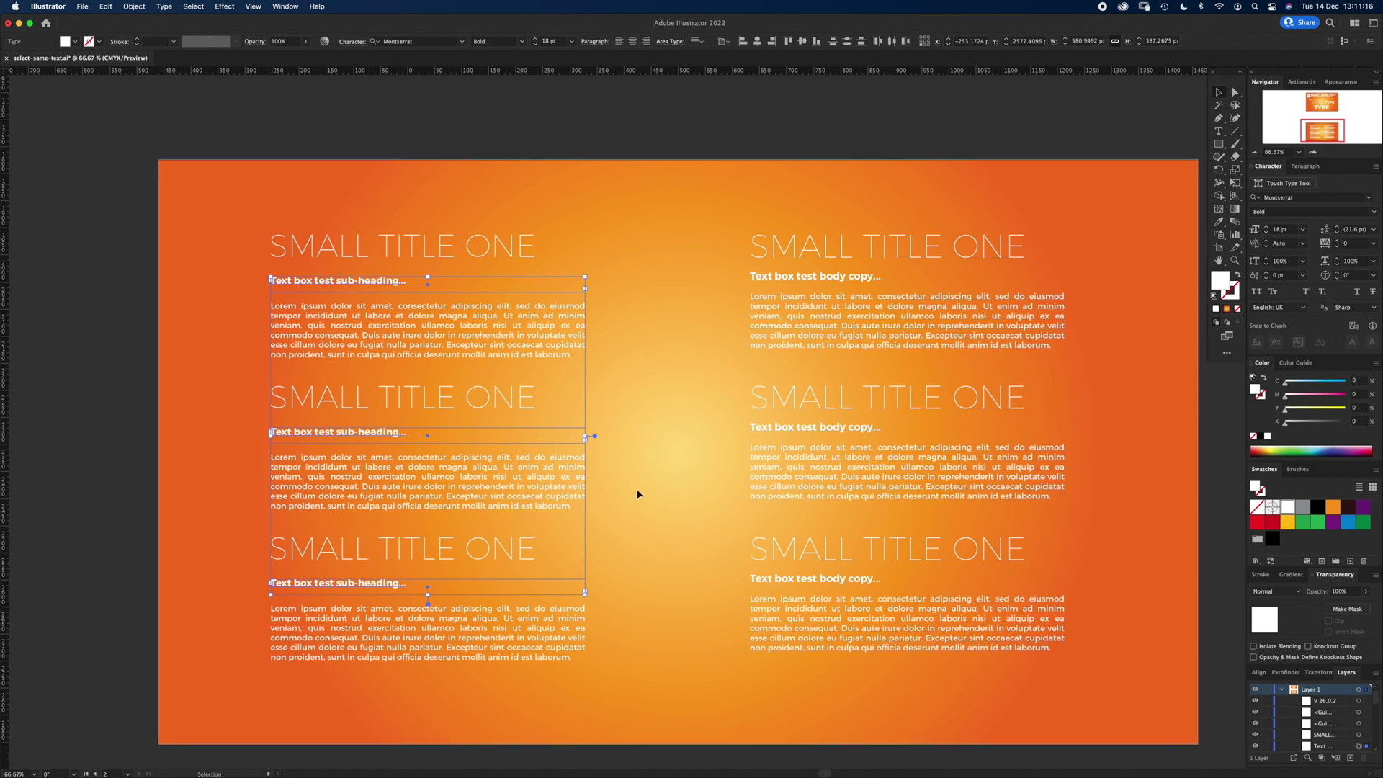
# Deselect, enter the right column's text box, and highlight its middle SMALL TITLE ONE title.
pyautogui.click(668, 434)
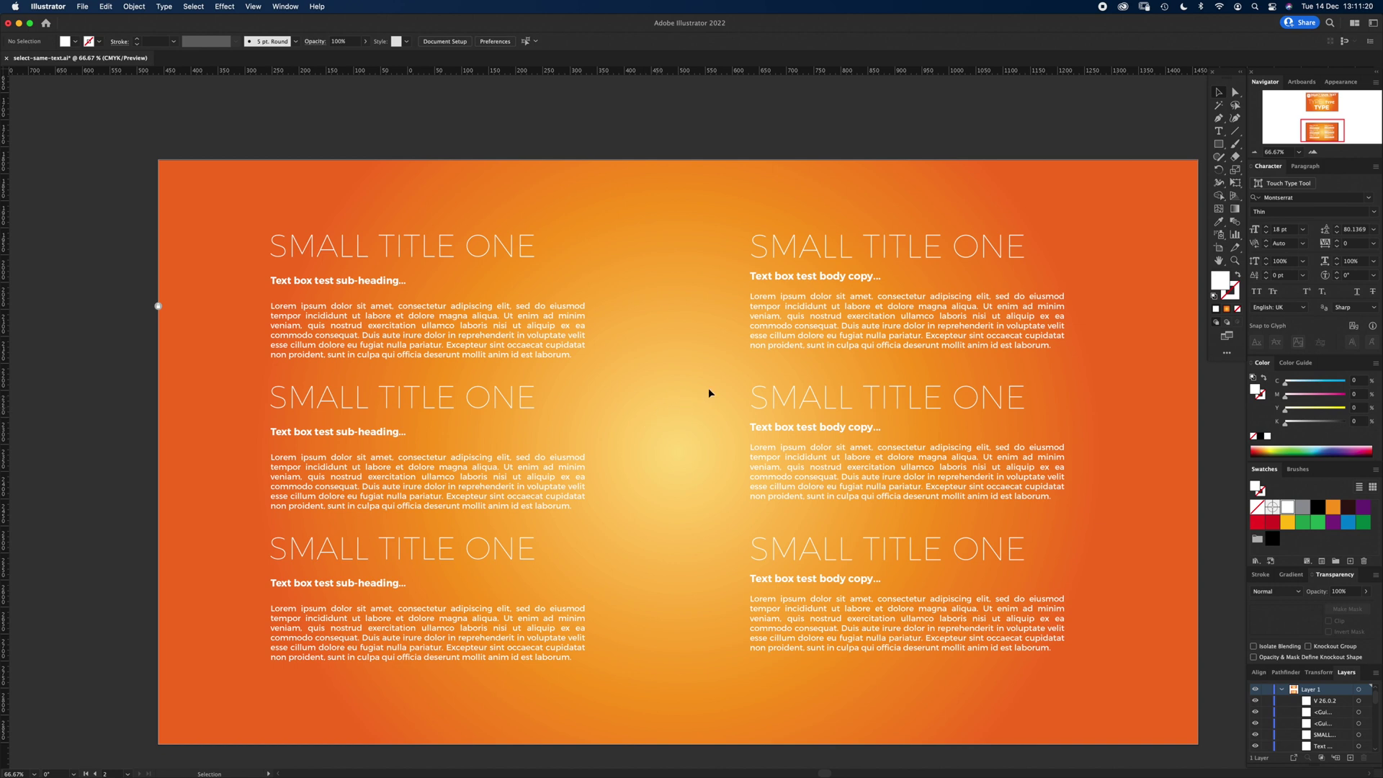
pyautogui.doubleClick(821, 393)
pyautogui.moveTo(753, 398); pyautogui.dragTo(989, 405)
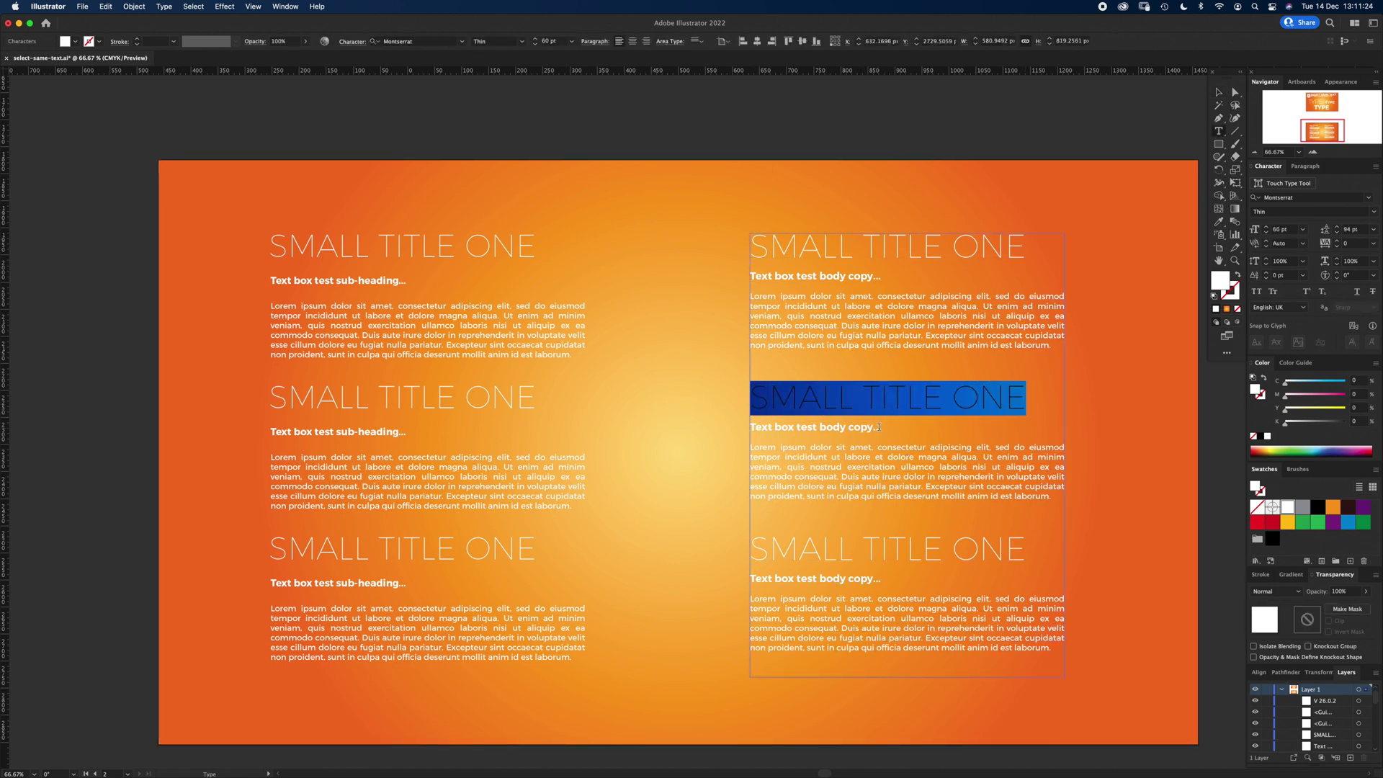